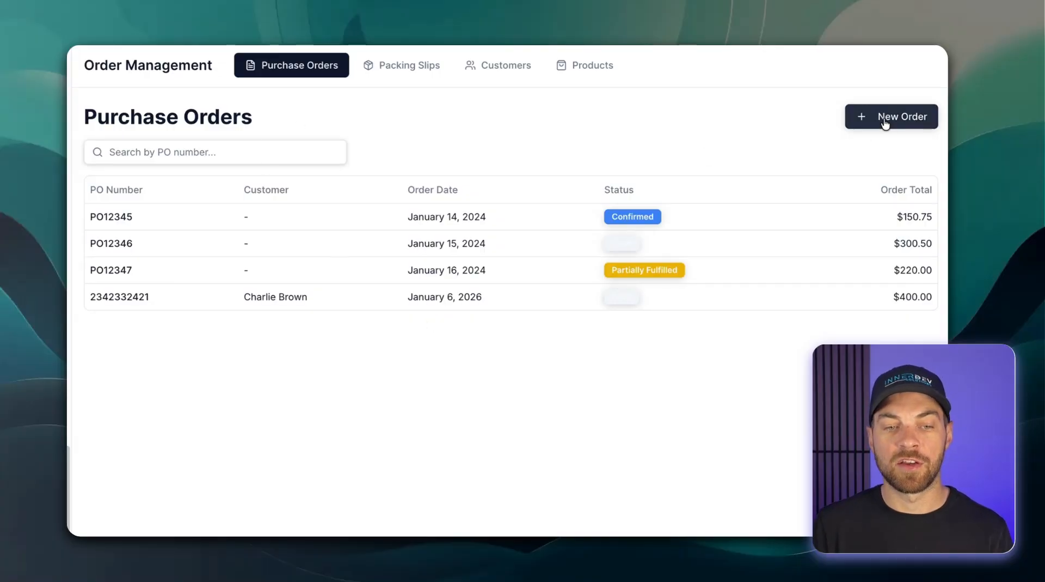
- Look through the order app's Packing Slips, Purchase Orders, Customers and Products pages, then open the first customer for editing
click(428, 75)
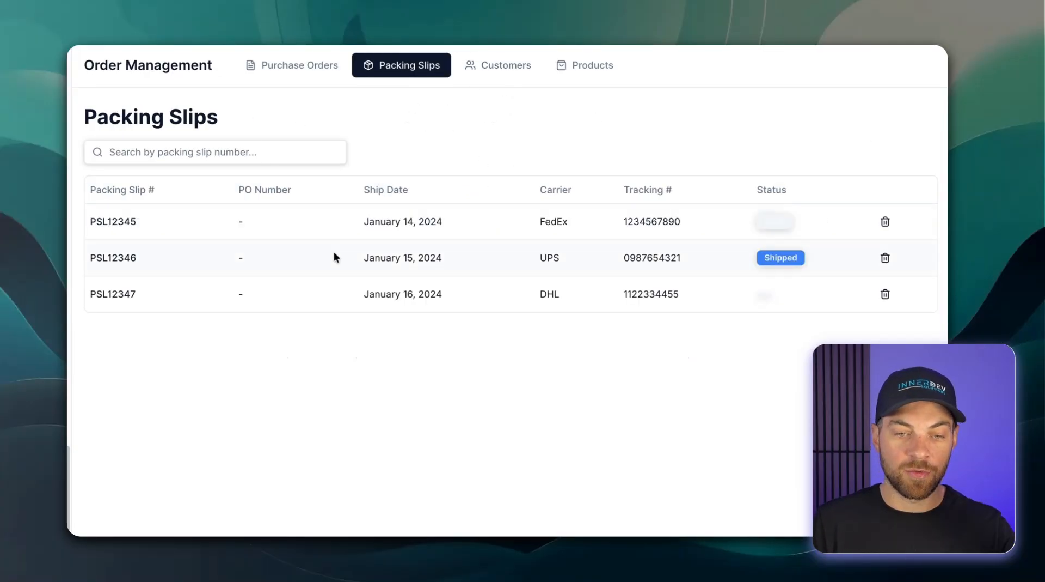
click(308, 69)
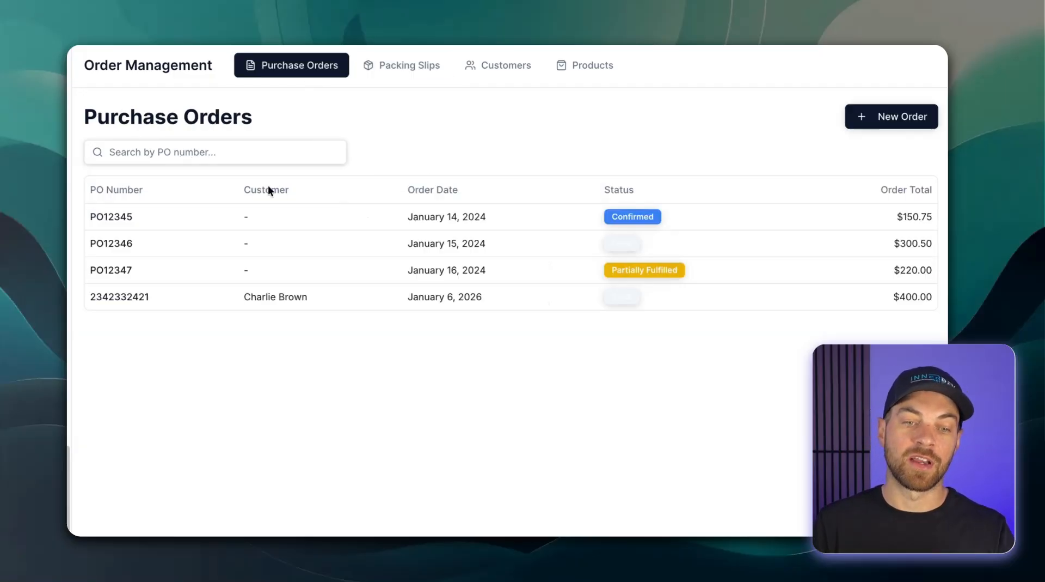
click(502, 71)
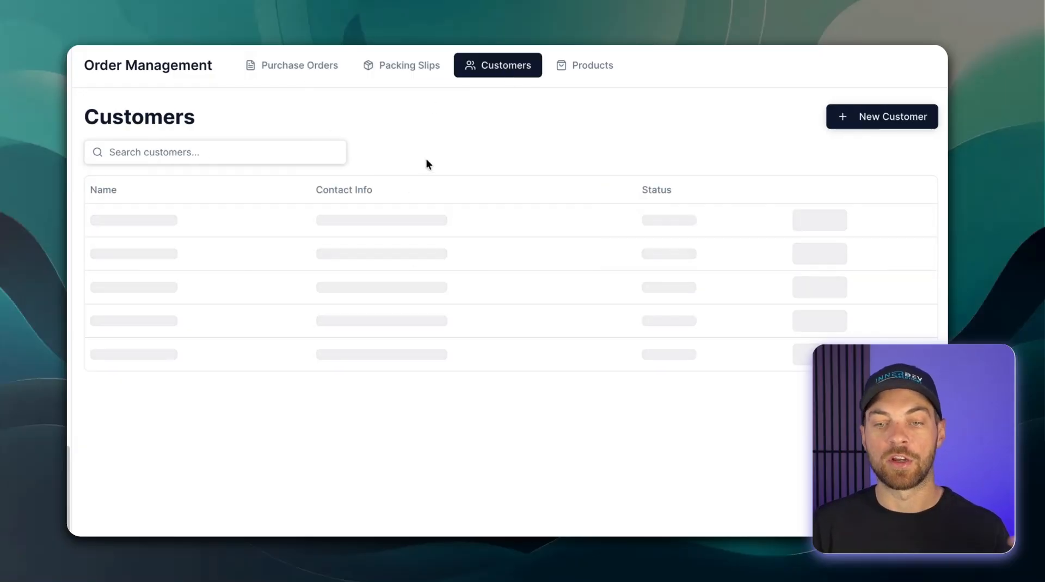
click(561, 72)
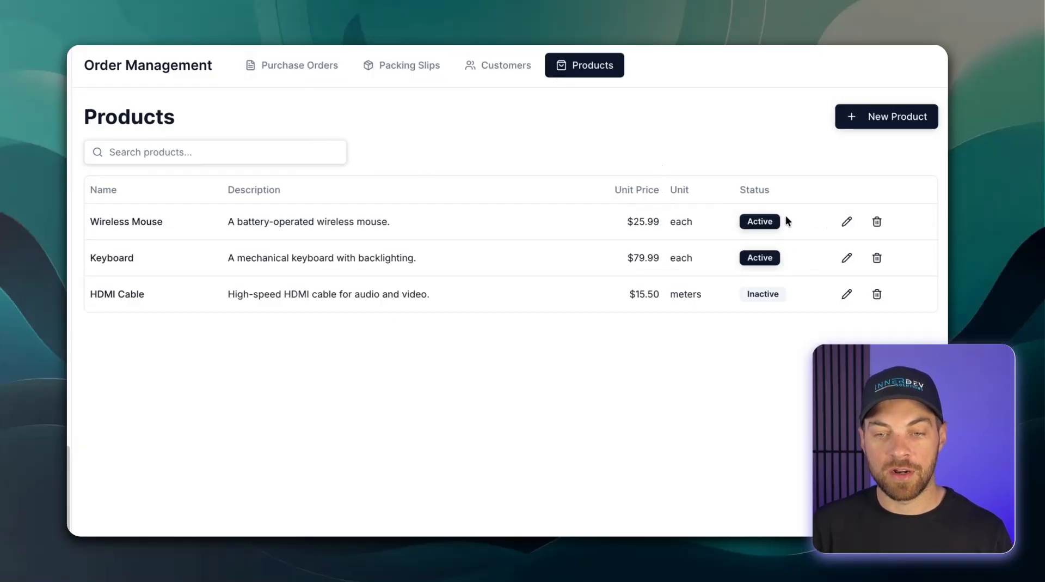
click(511, 70)
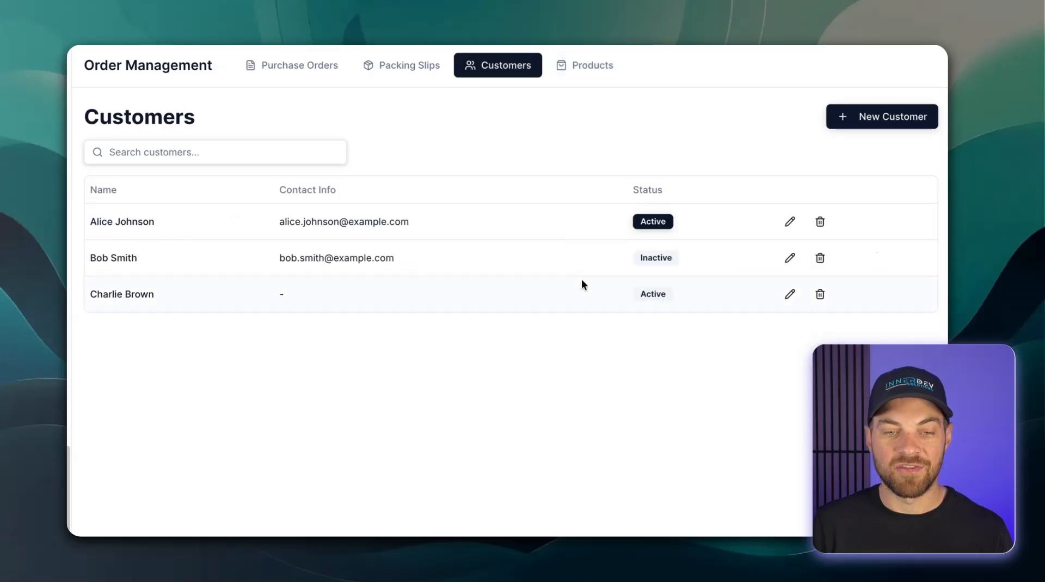
click(790, 222)
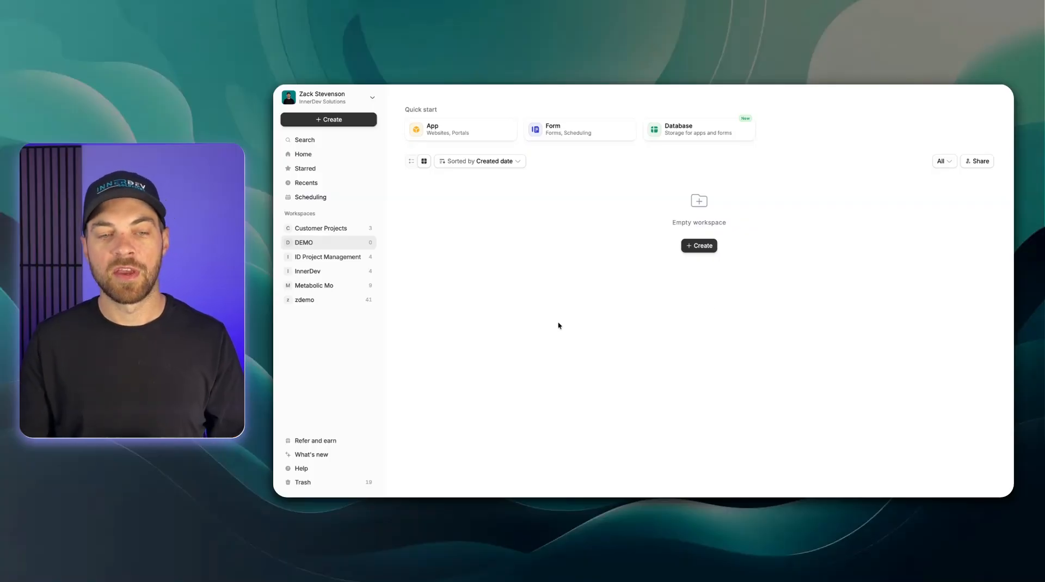
- Start creating a new Zite in the empty DEMO workspace
click(701, 246)
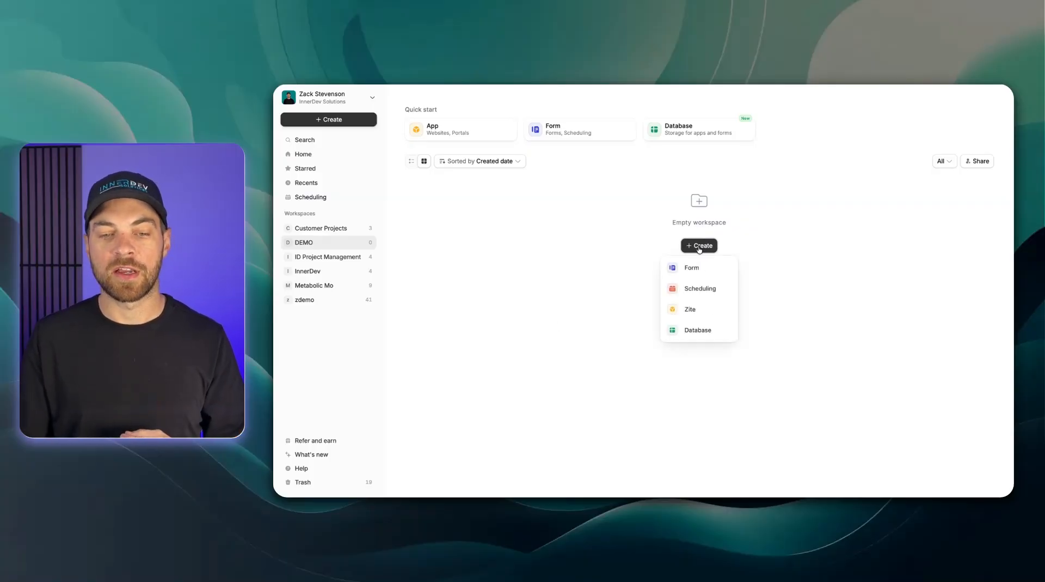
click(690, 310)
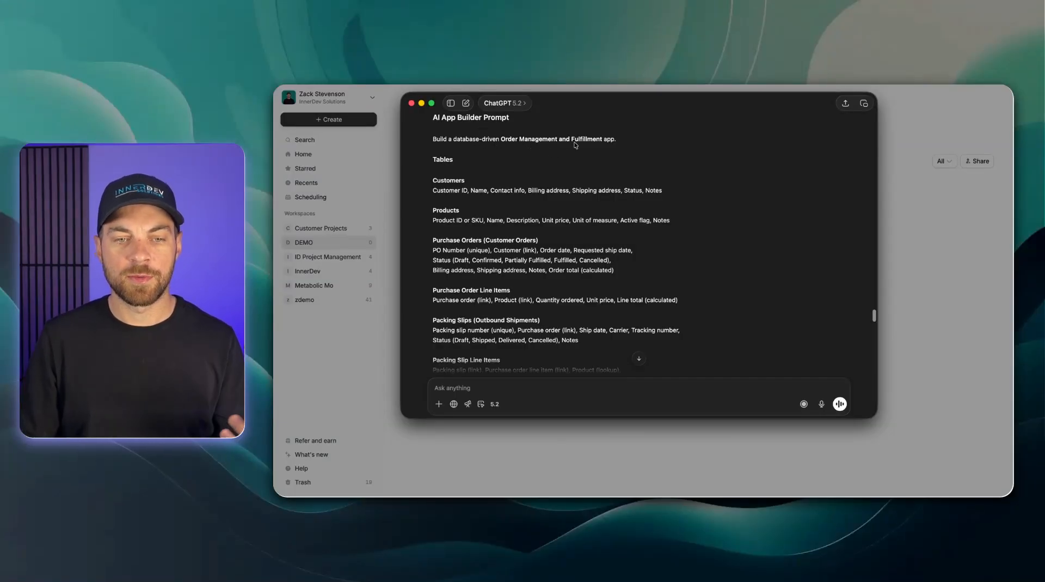
- Review the app builder prompt in ChatGPT, covering its tables, relationships, core logic, CRUD functionality, navigation, screens and out-of-scope items
scroll(592, 146, down, 1)
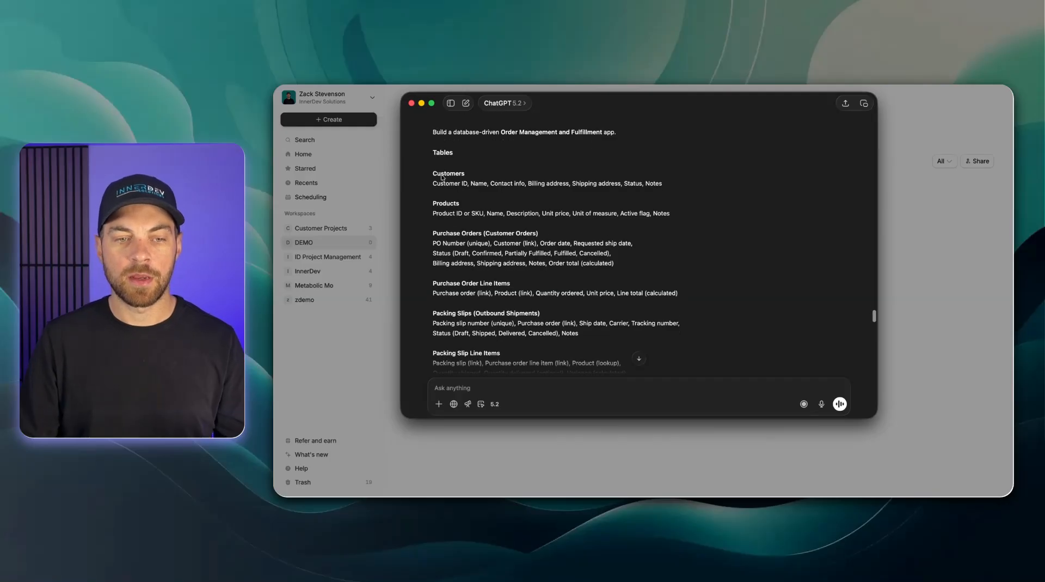
drag(437, 188, 668, 188)
click(653, 206)
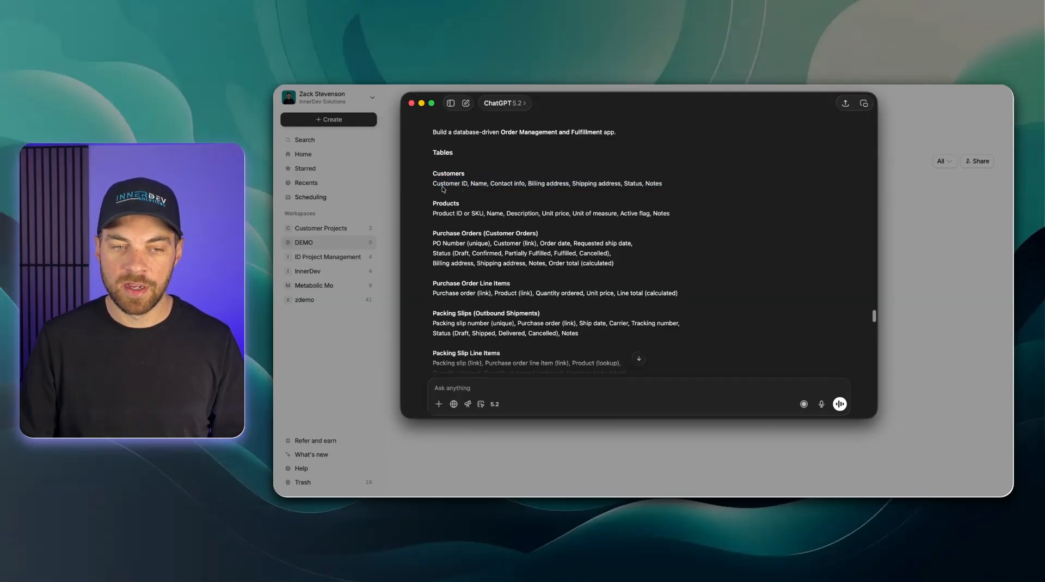
scroll(452, 191, down, 3)
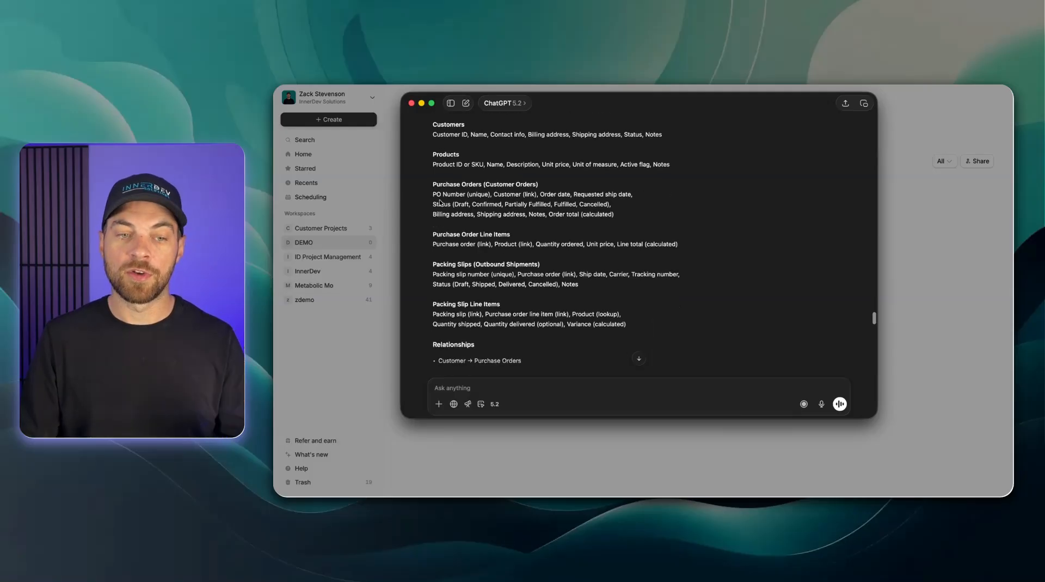
scroll(442, 205, down, 2)
scroll(466, 210, down, 2)
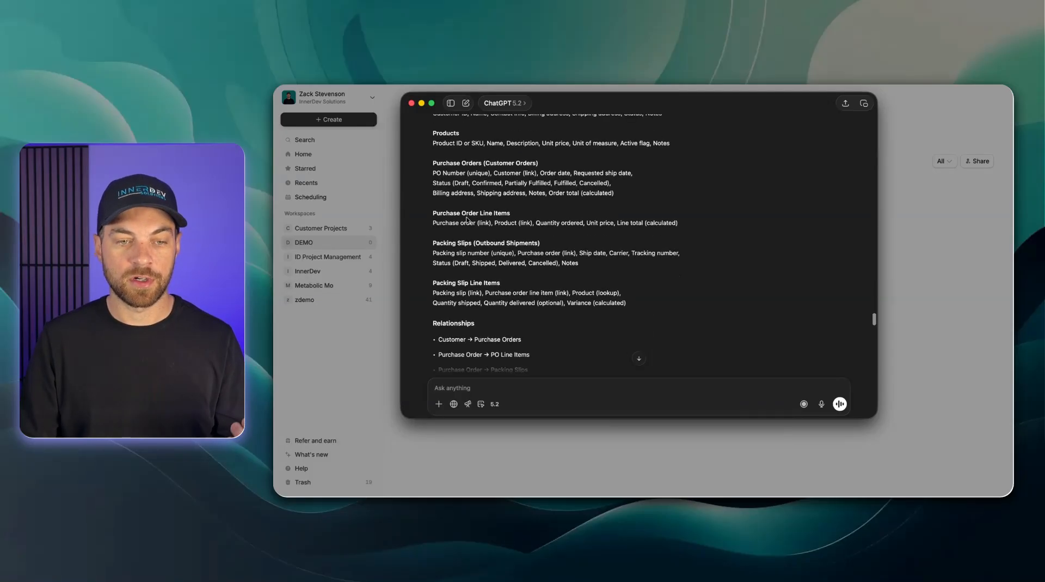
scroll(468, 221, down, 2)
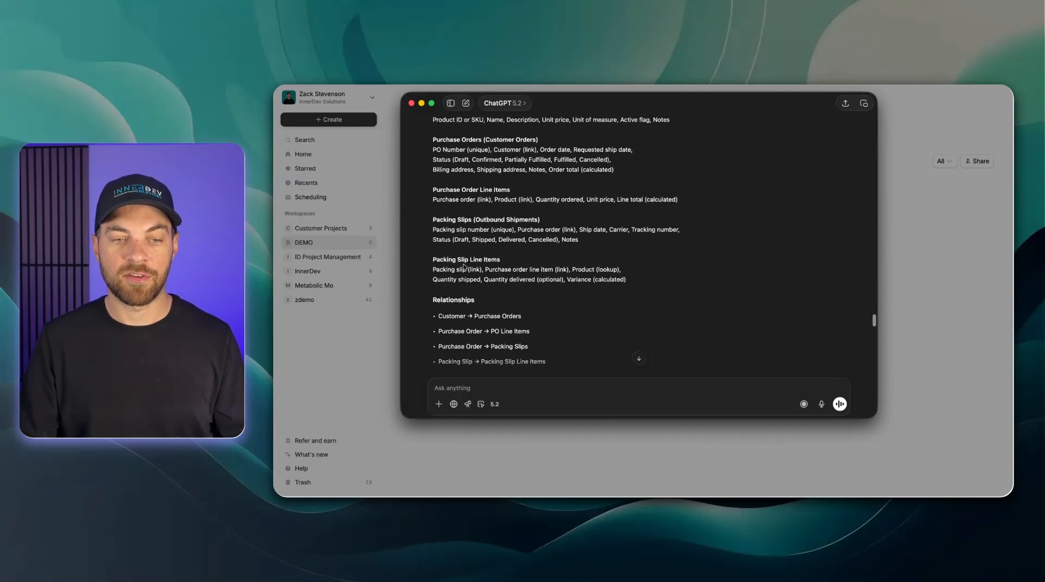
scroll(485, 264, down, 5)
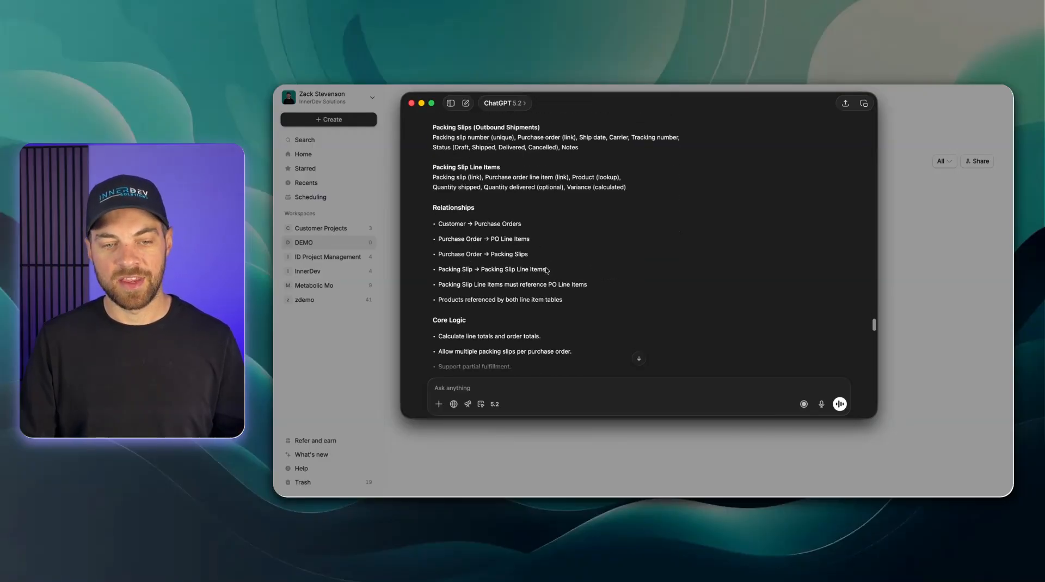
scroll(569, 305, down, 5)
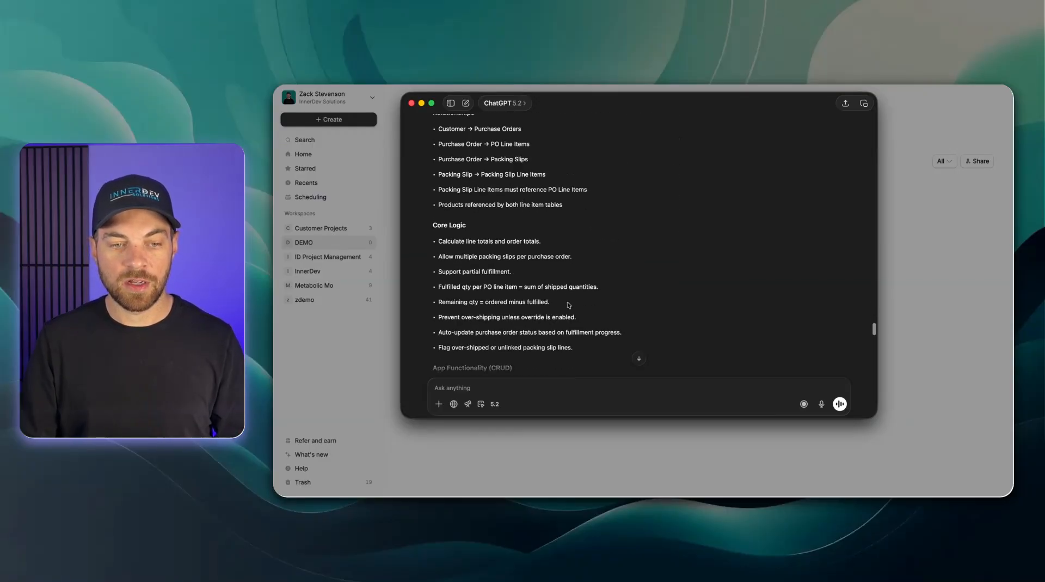
scroll(519, 250, down, 3)
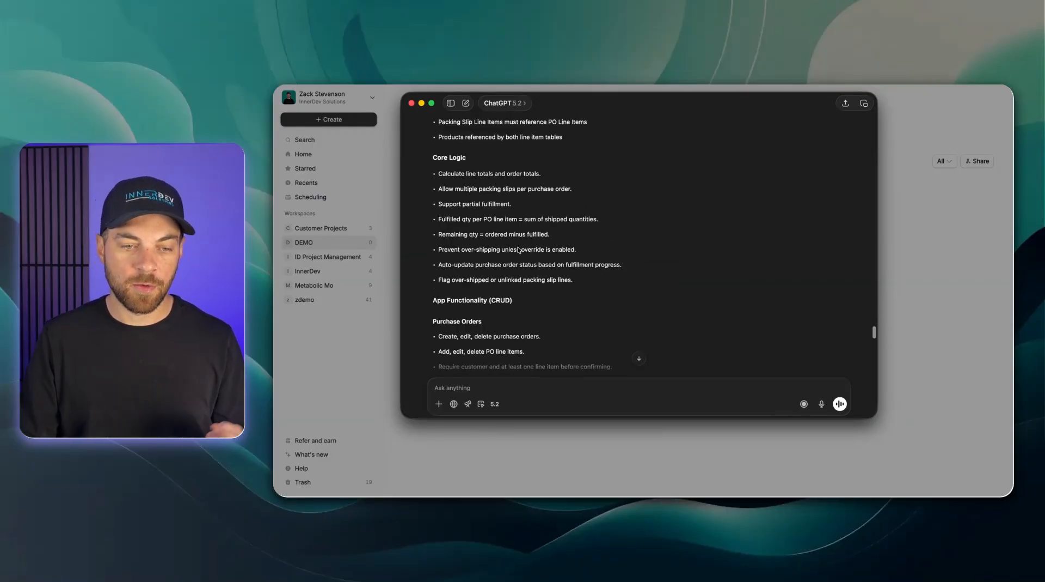
scroll(519, 250, down, 6)
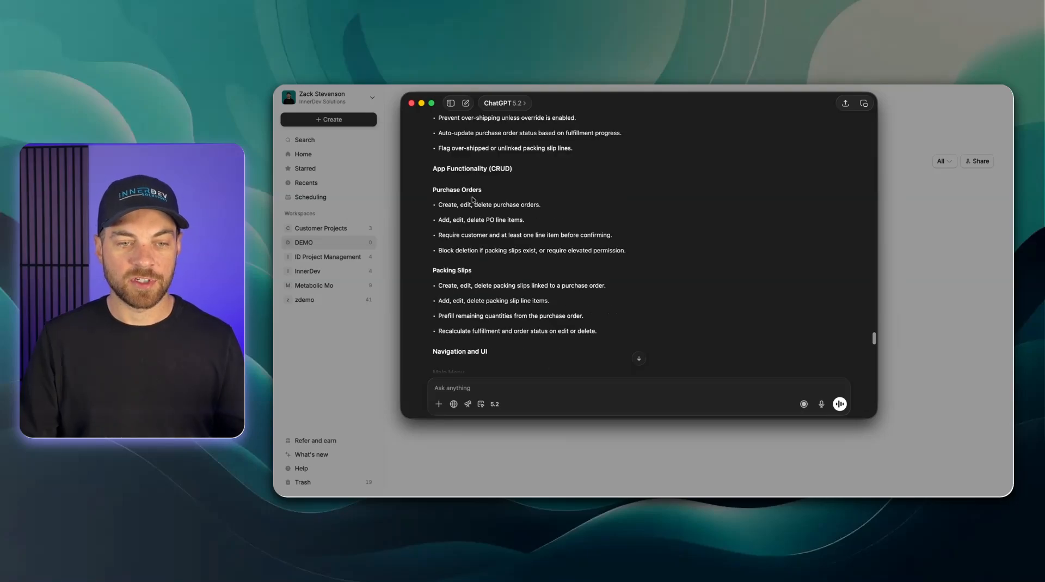
scroll(472, 200, down, 9)
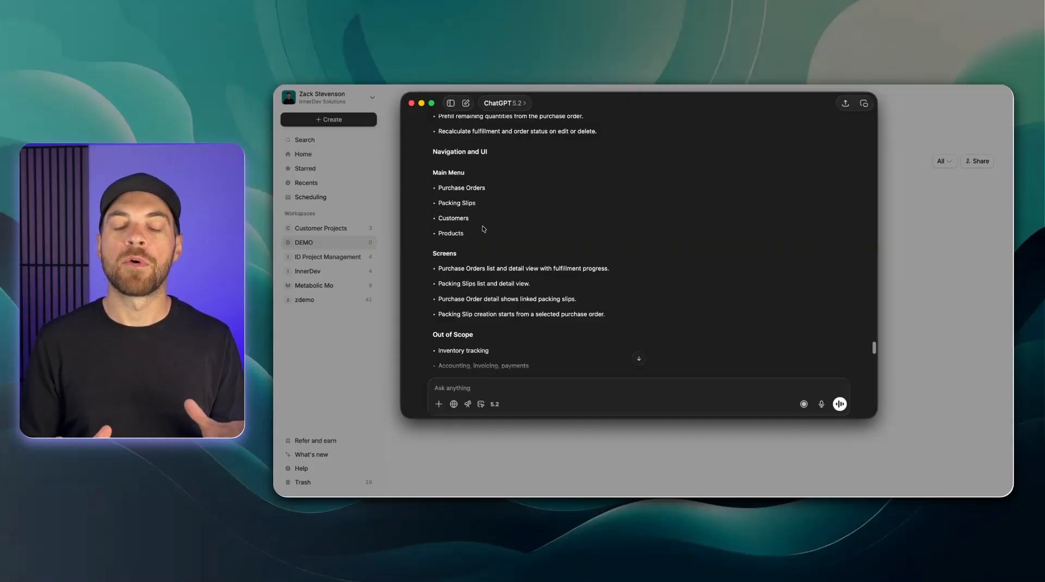
scroll(482, 225, down, 1)
scroll(479, 229, up, 1)
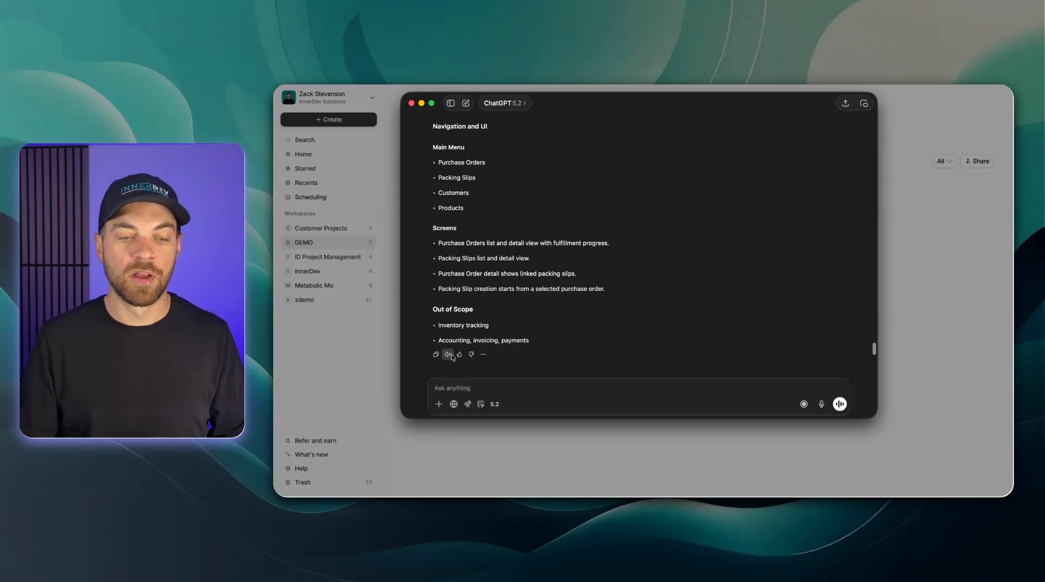
- Return to the Make a Zite dialog and set the build mode to Plan it
click(894, 273)
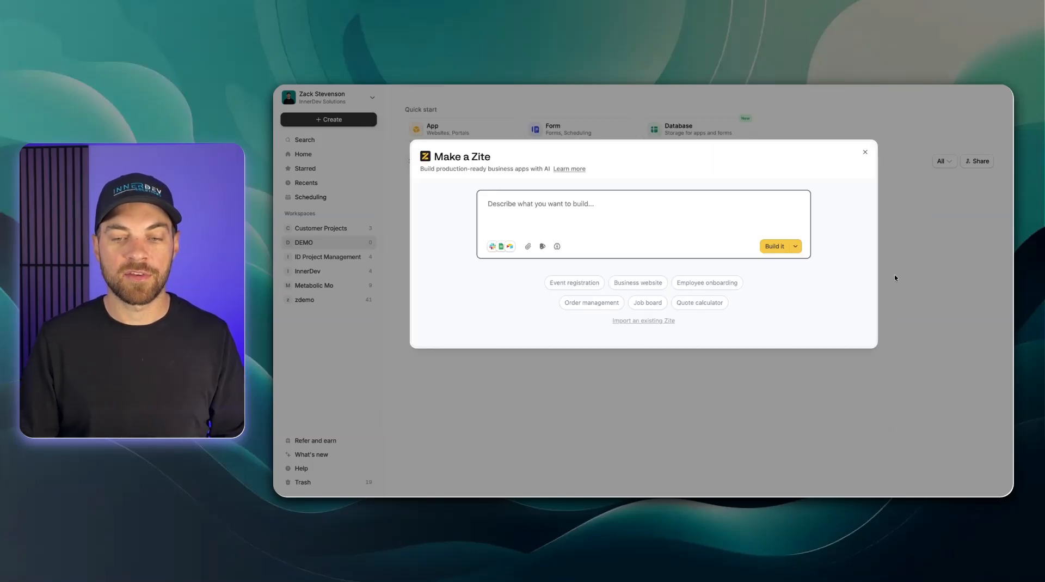
click(574, 206)
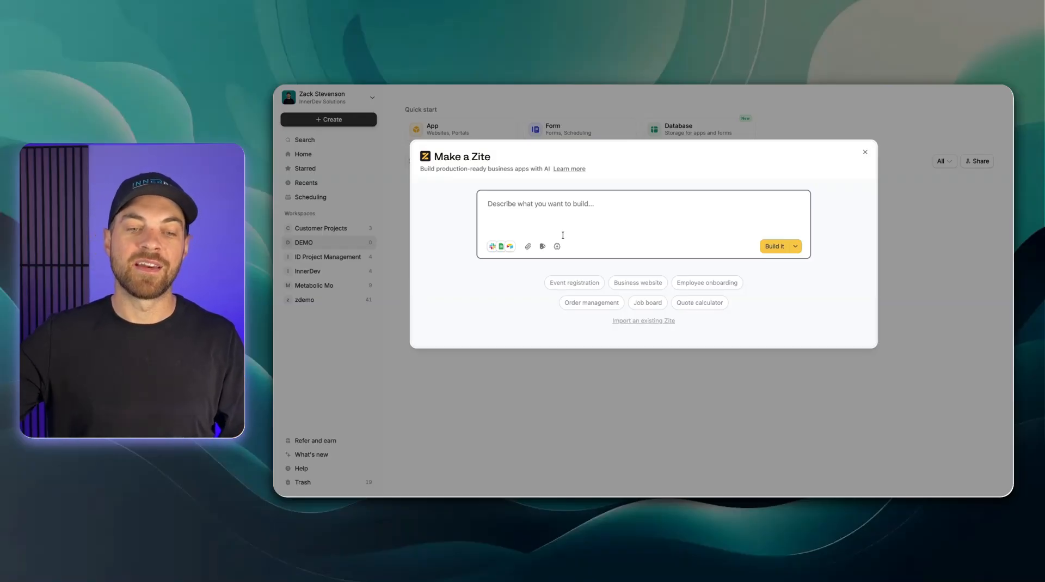
click(796, 246)
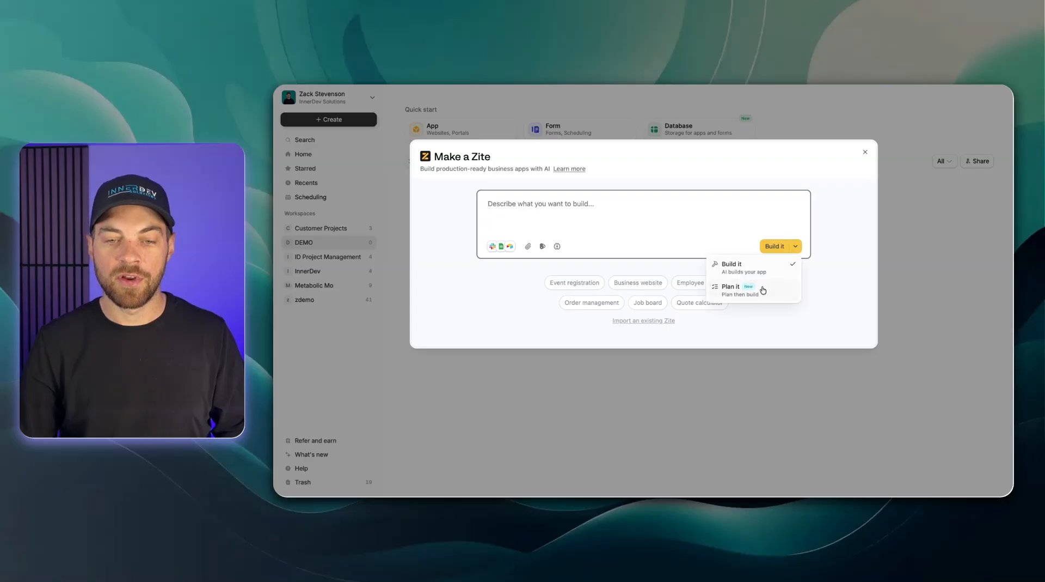
click(734, 297)
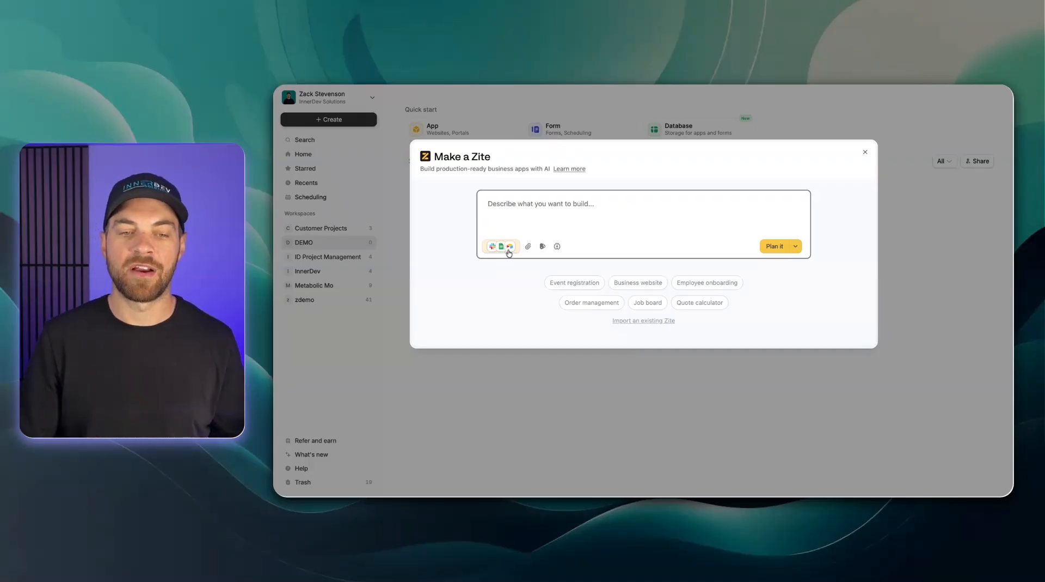
- Browse the theme choices, keep the theme set to None, and switch to Zite Pro
click(543, 249)
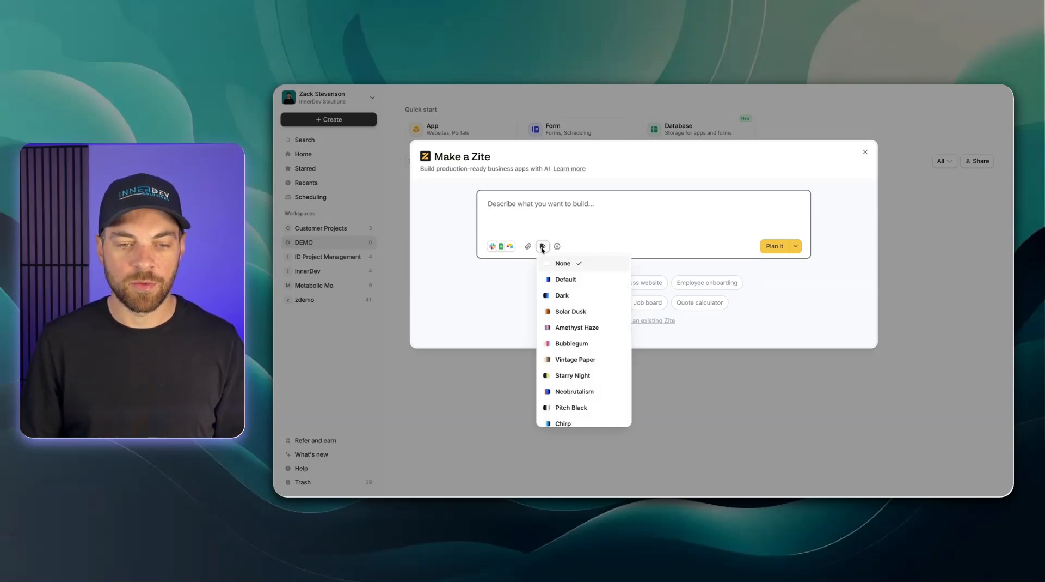
scroll(572, 289, down, 5)
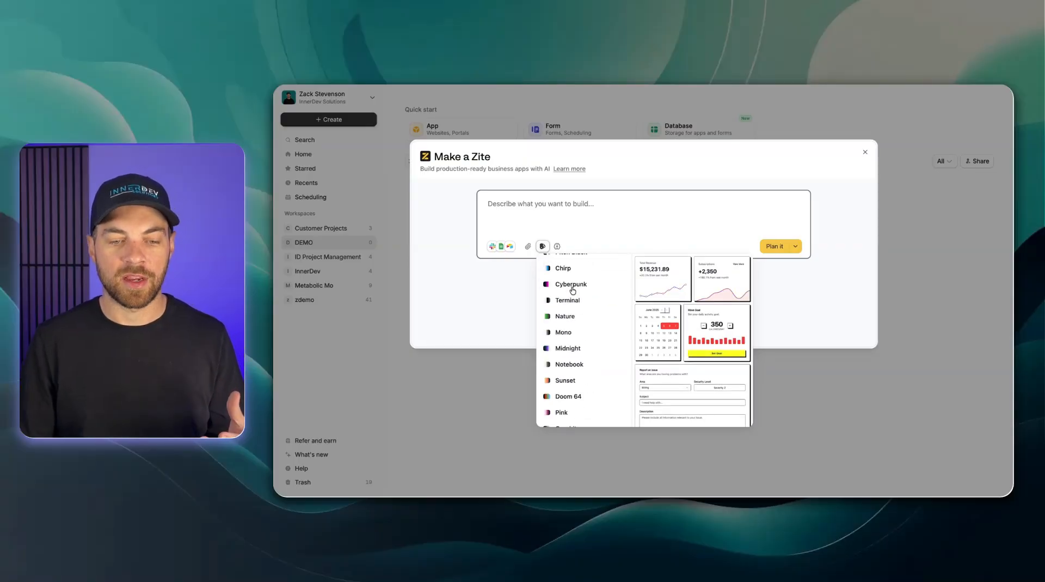
scroll(561, 380, up, 5)
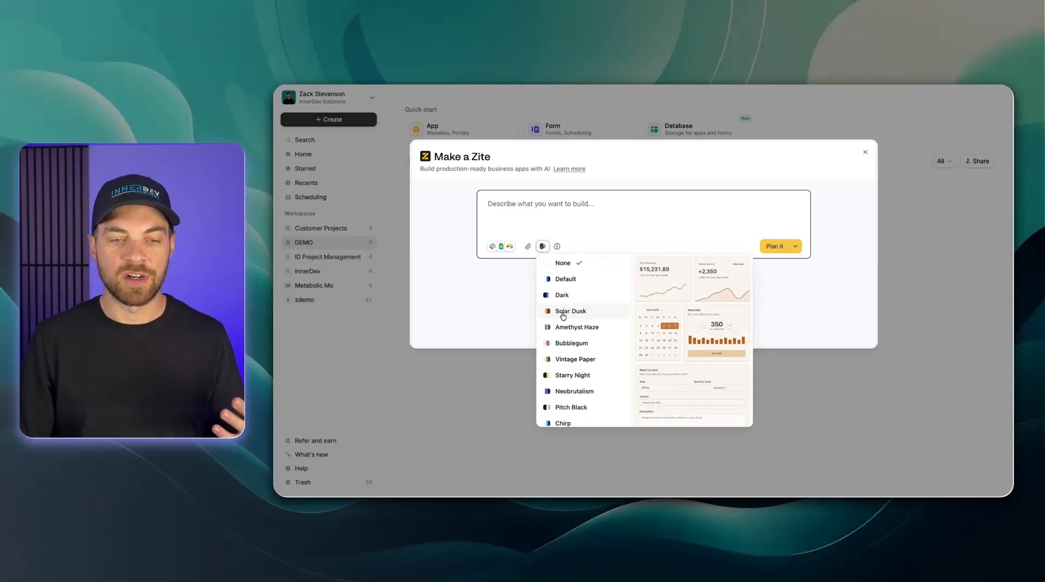
click(566, 261)
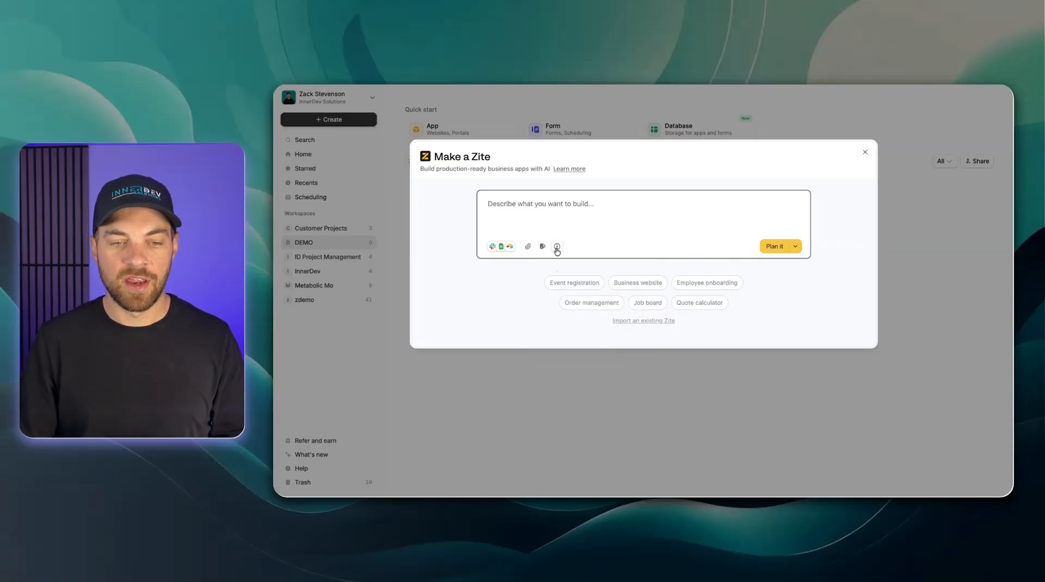
click(558, 247)
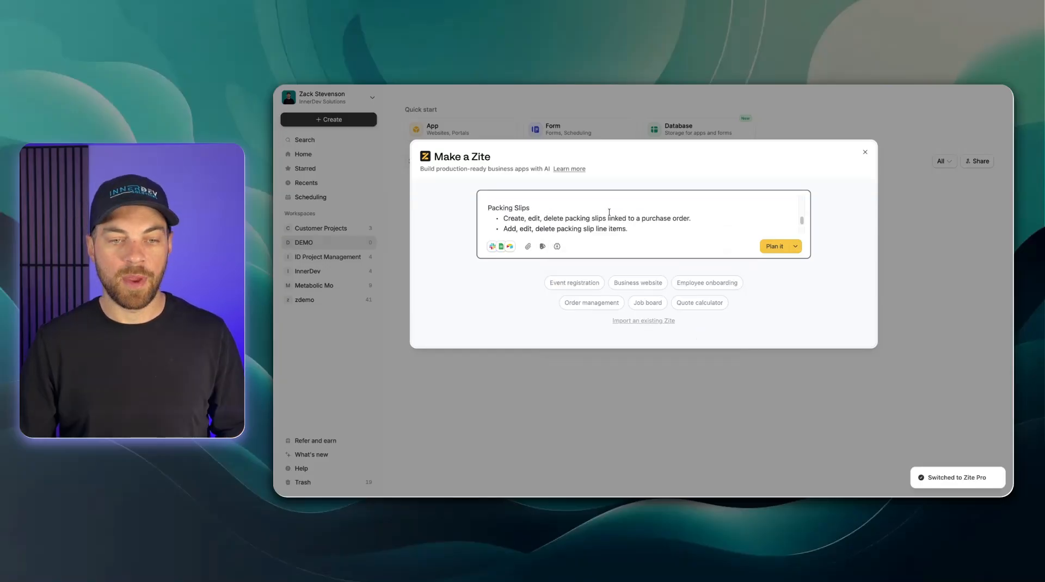
- Paste the prepared Order Management and Fulfillment app prompt as the description and submit it in Plan it mode
scroll(610, 212, up, 10)
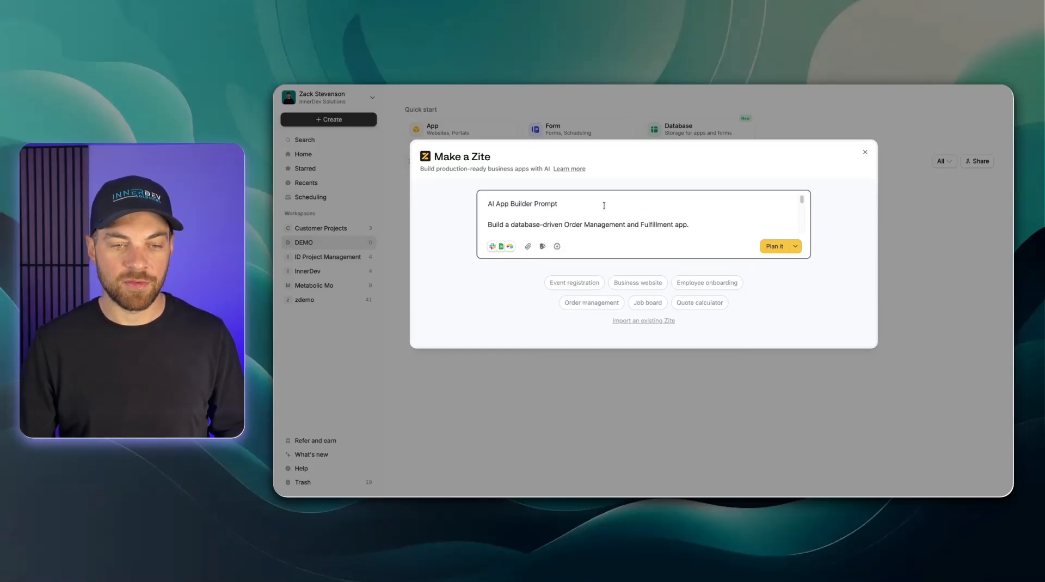
scroll(609, 212, down, 1)
click(796, 246)
click(741, 297)
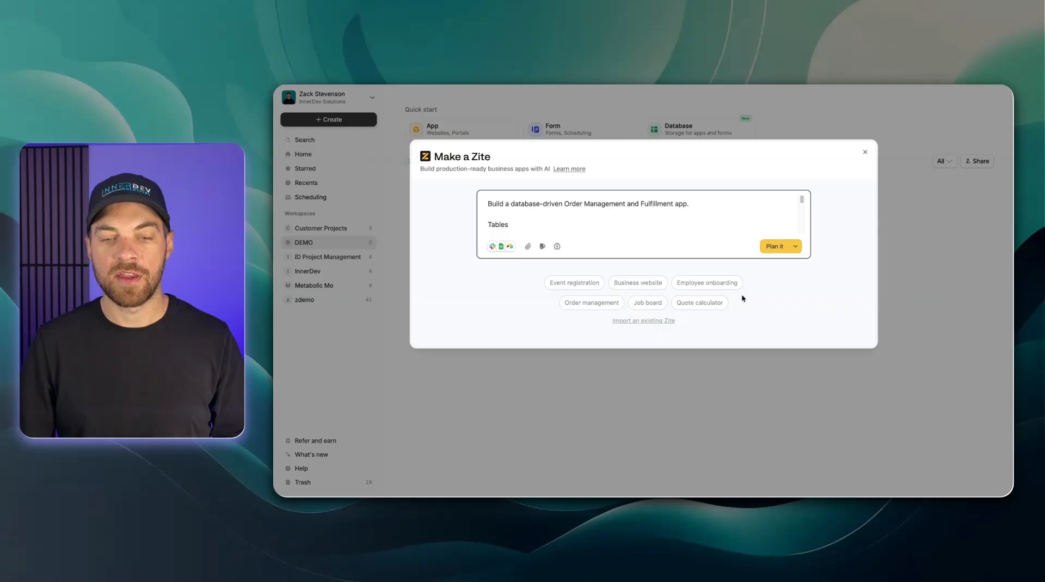
click(775, 248)
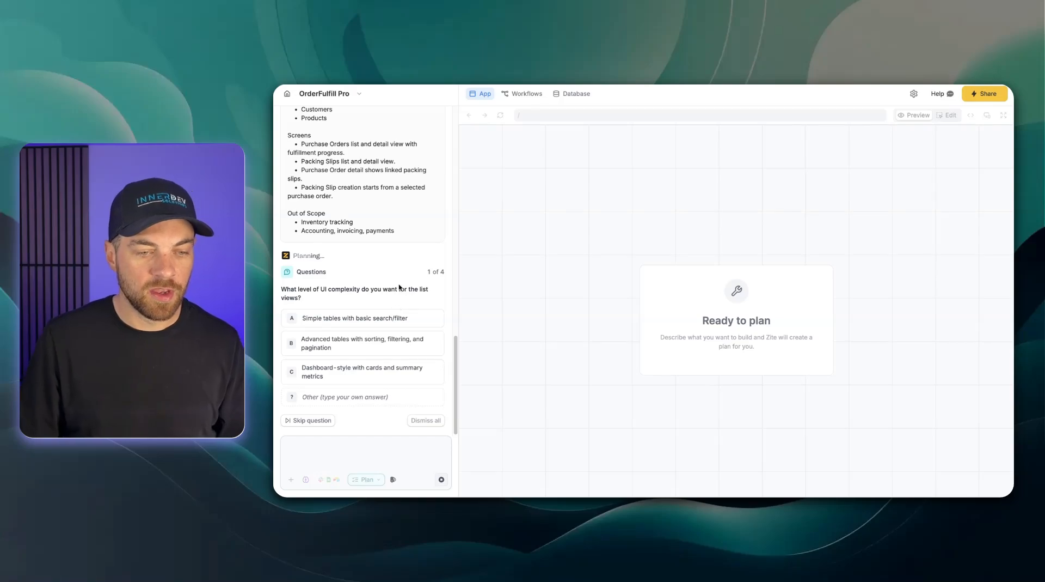
- Answer the planning questions: simple tables with basic search/filter, single user or open access, show a warning but allow deletion, and just CRUD operations
click(398, 320)
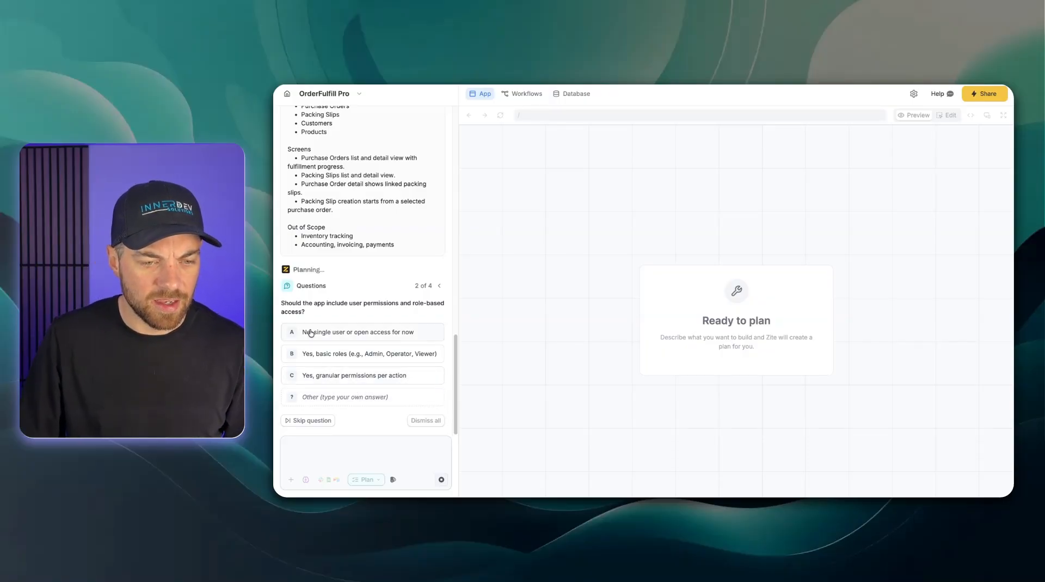
click(371, 334)
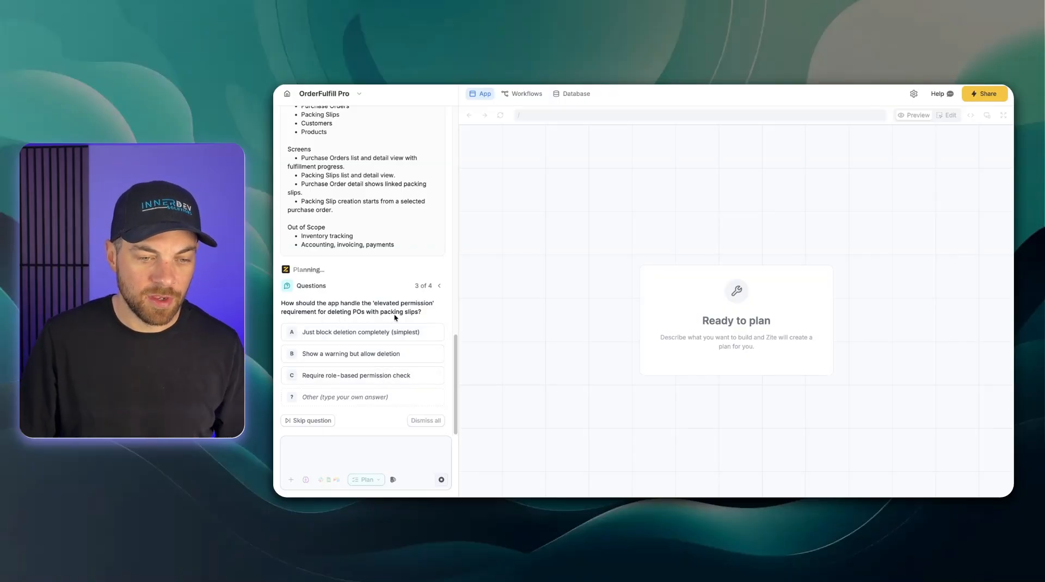
click(373, 354)
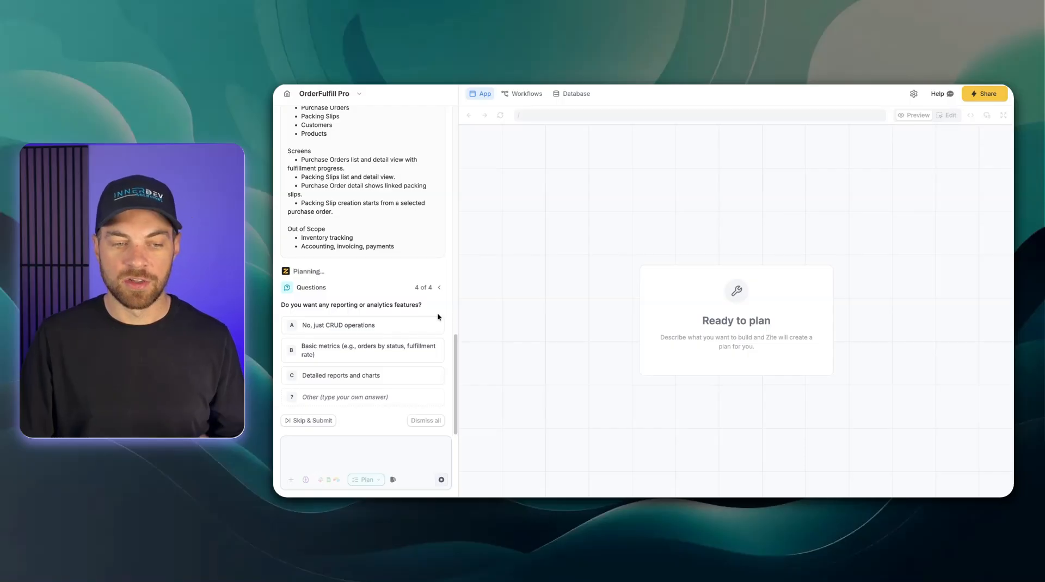
click(366, 325)
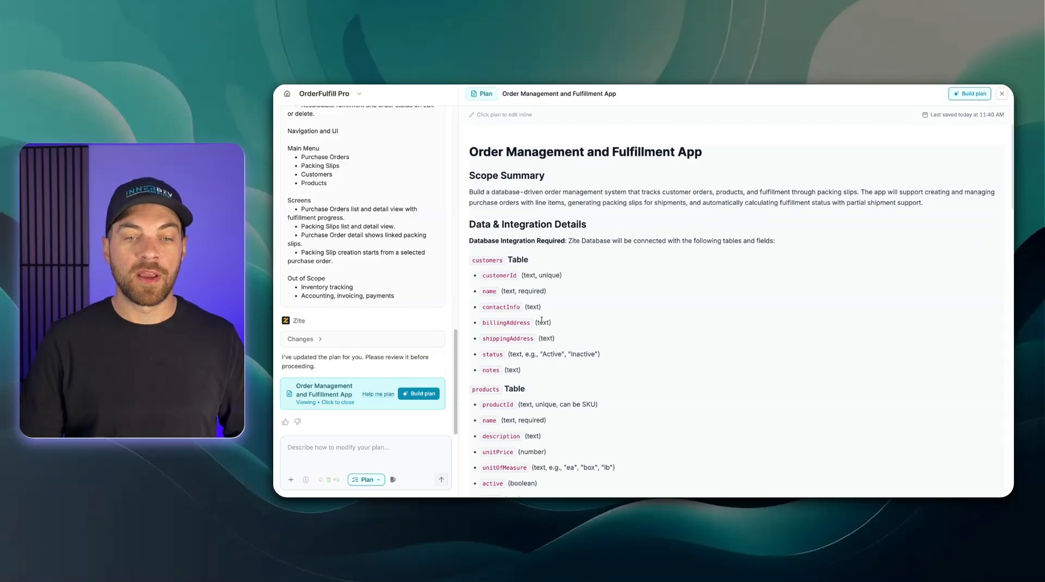
- Try inline editing in the plan by adding an empty bullet after the customers table's notes field and removing it
scroll(577, 269, down, 1)
scroll(577, 270, up, 1)
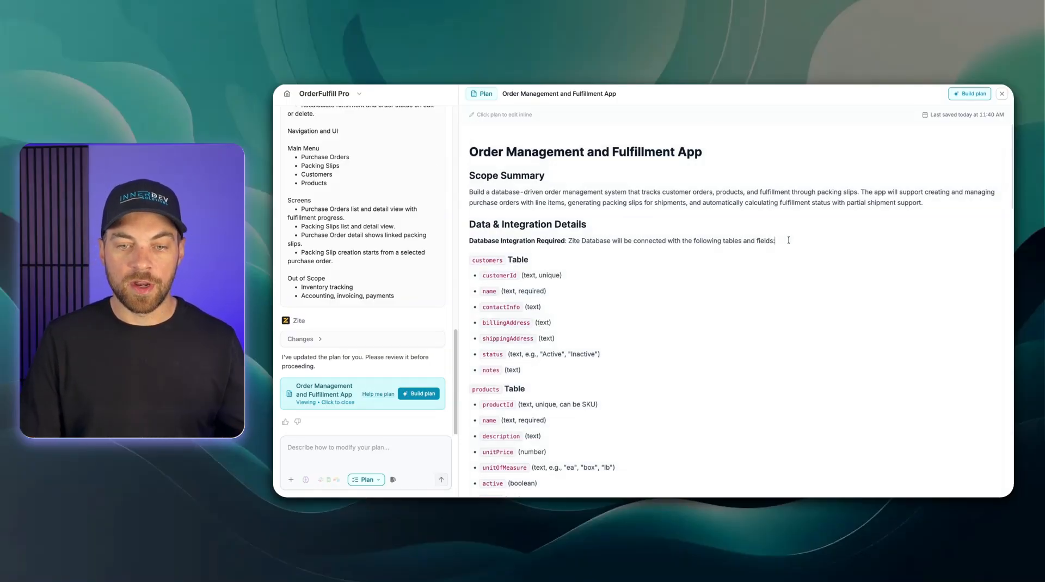
scroll(546, 242, down, 1)
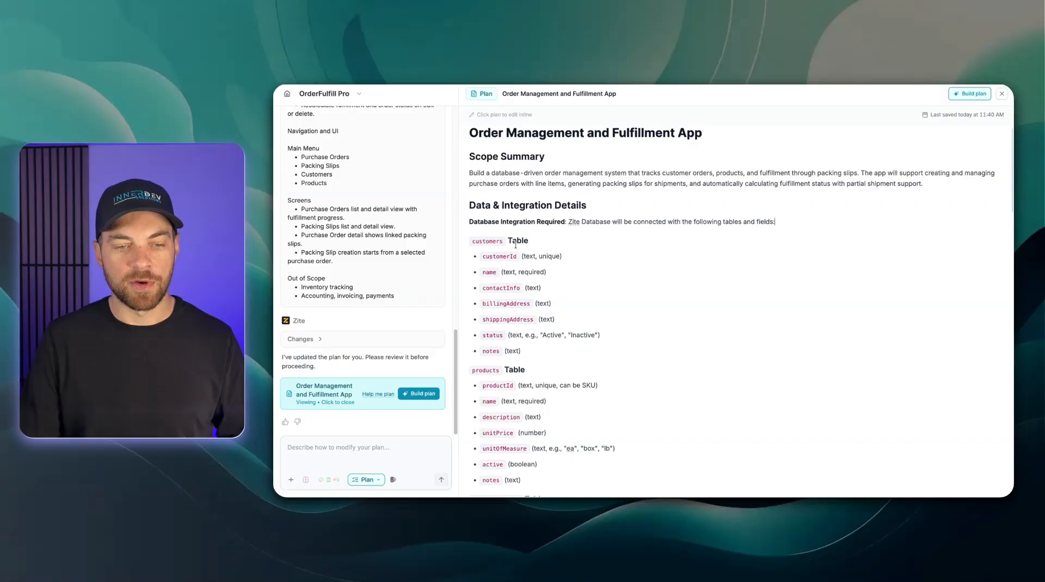
scroll(504, 292, down, 1)
click(534, 347)
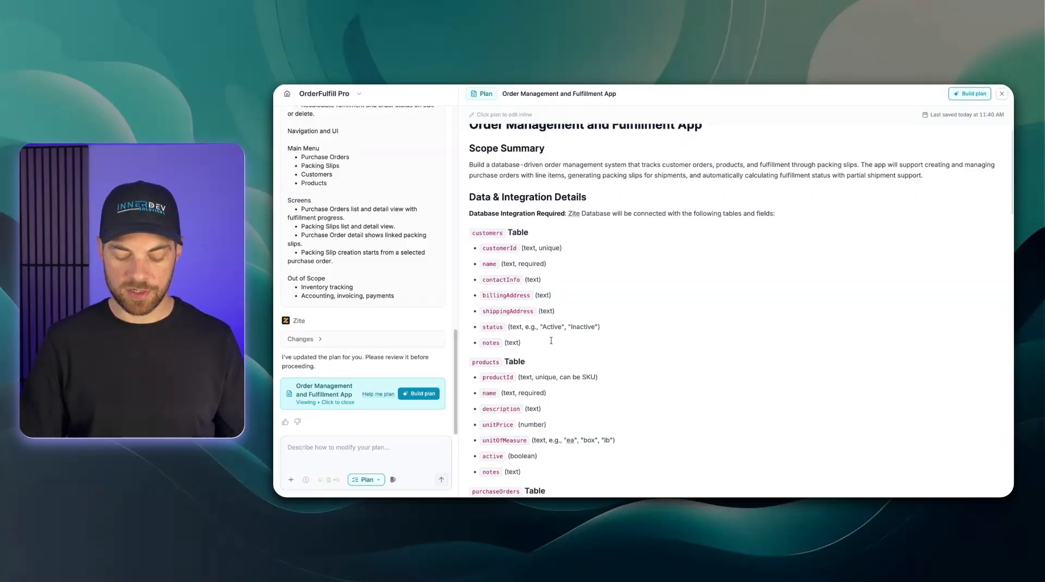
key(Return)
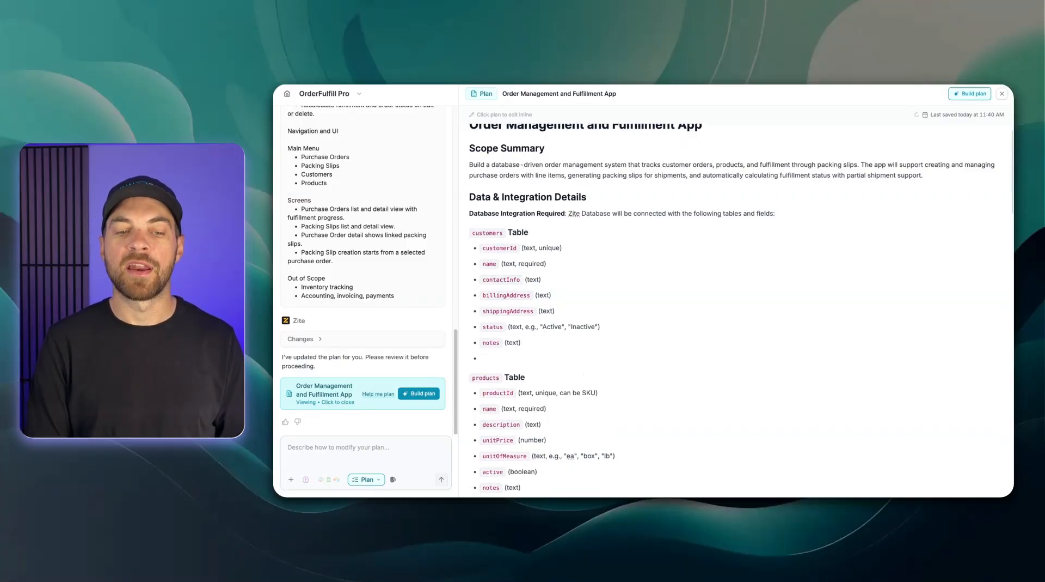
key(BackSpace)
- Review the rest of the plan, including its tables, endpoints, core business logic, assumptions and out-of-scope items
scroll(650, 331, down, 2)
scroll(649, 332, down, 10)
scroll(550, 314, down, 9)
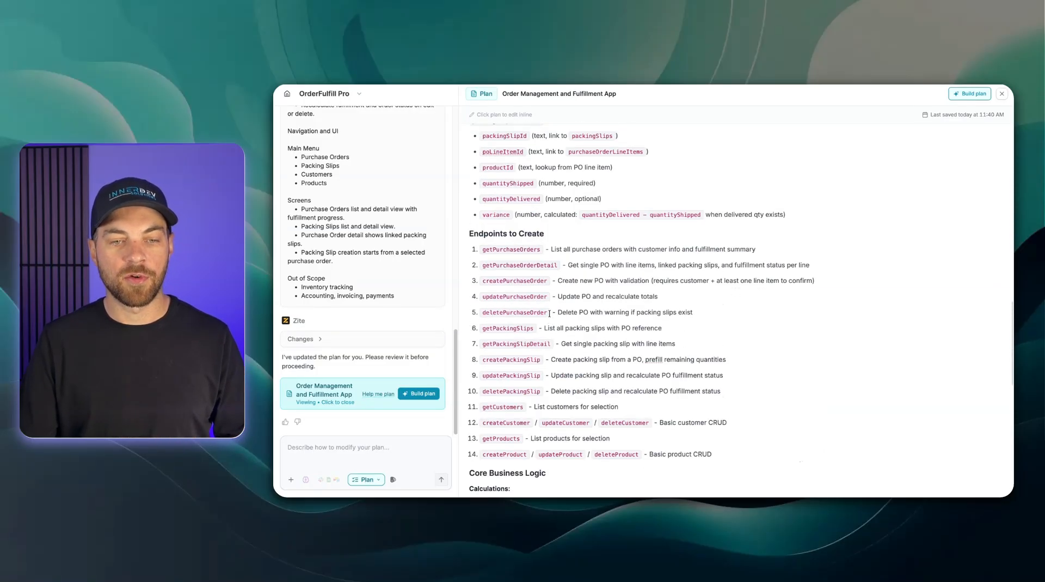
scroll(471, 235, down, 5)
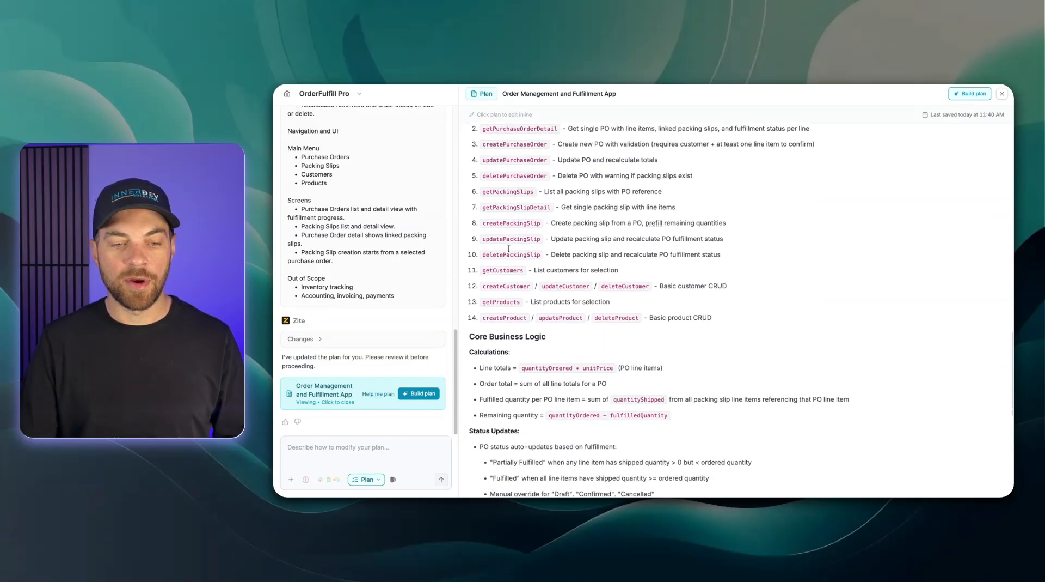
scroll(537, 236, down, 2)
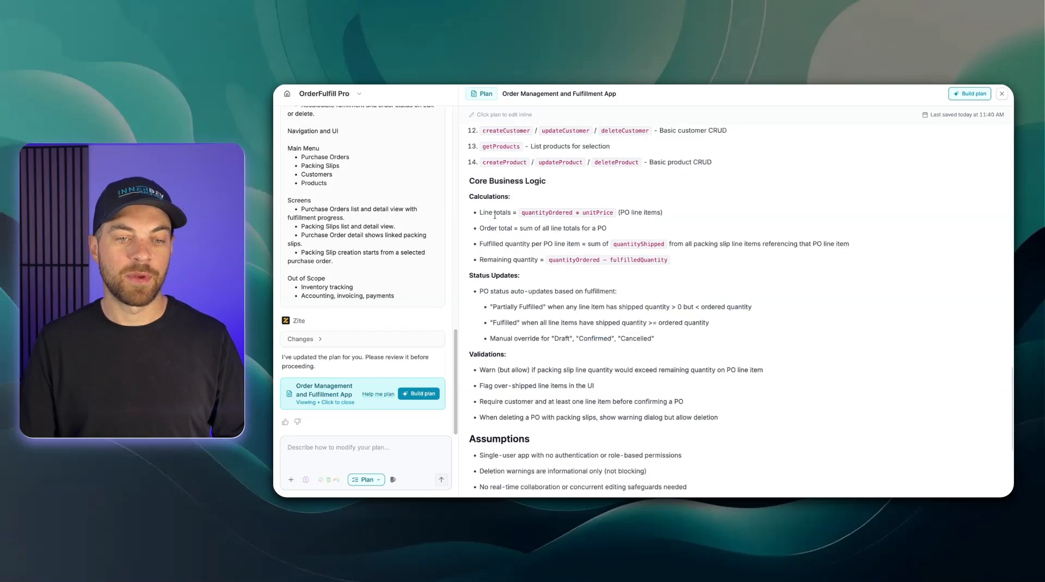
scroll(563, 222, down, 5)
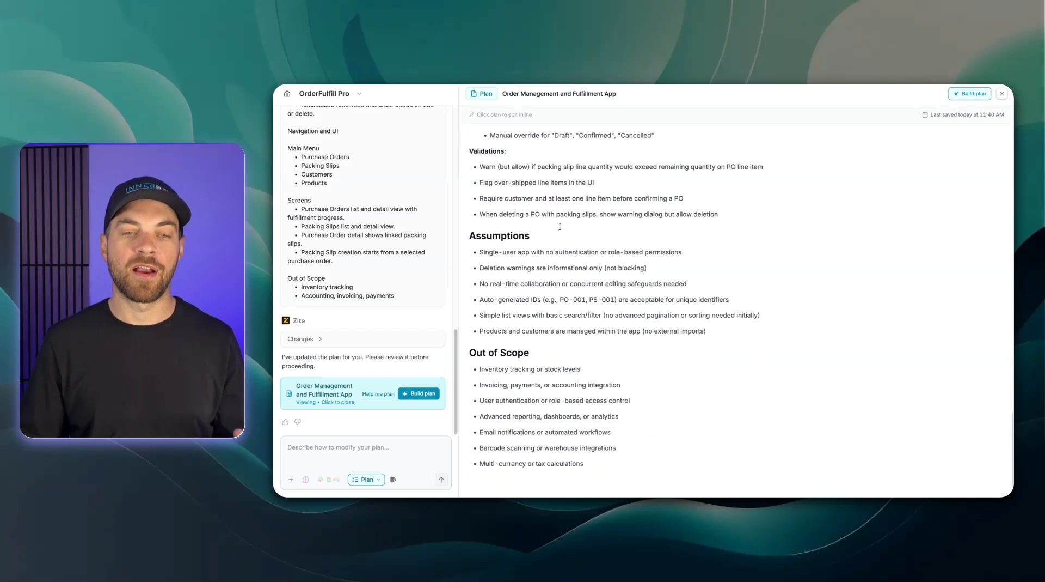
scroll(561, 245, up, 12)
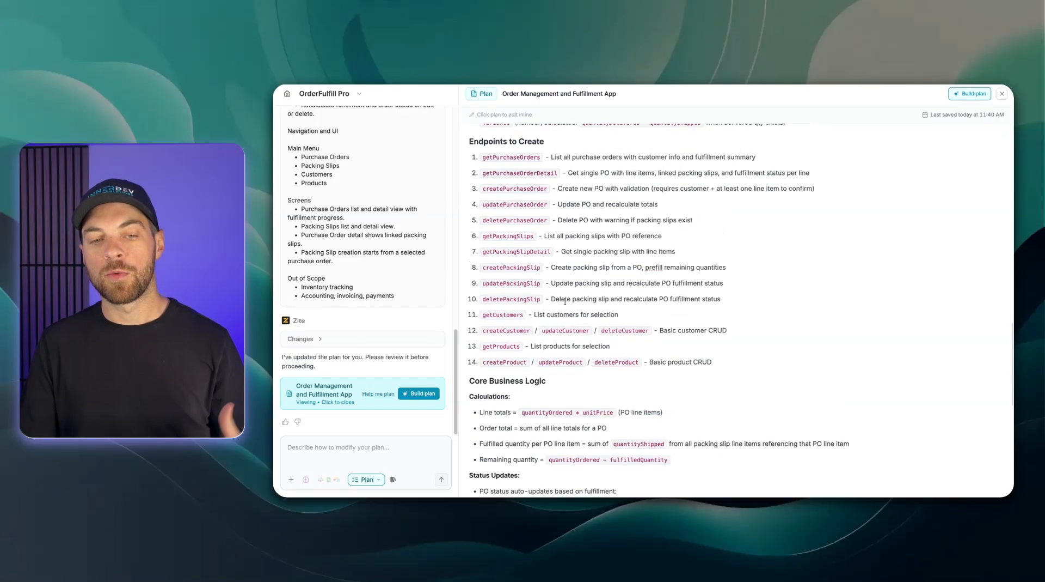
scroll(573, 296, up, 10)
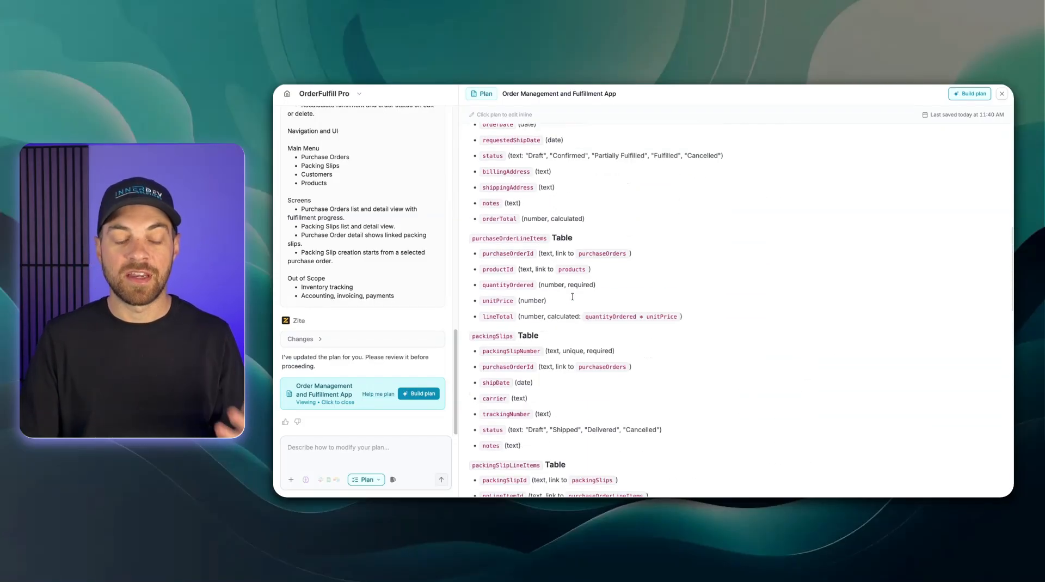
scroll(572, 296, up, 10)
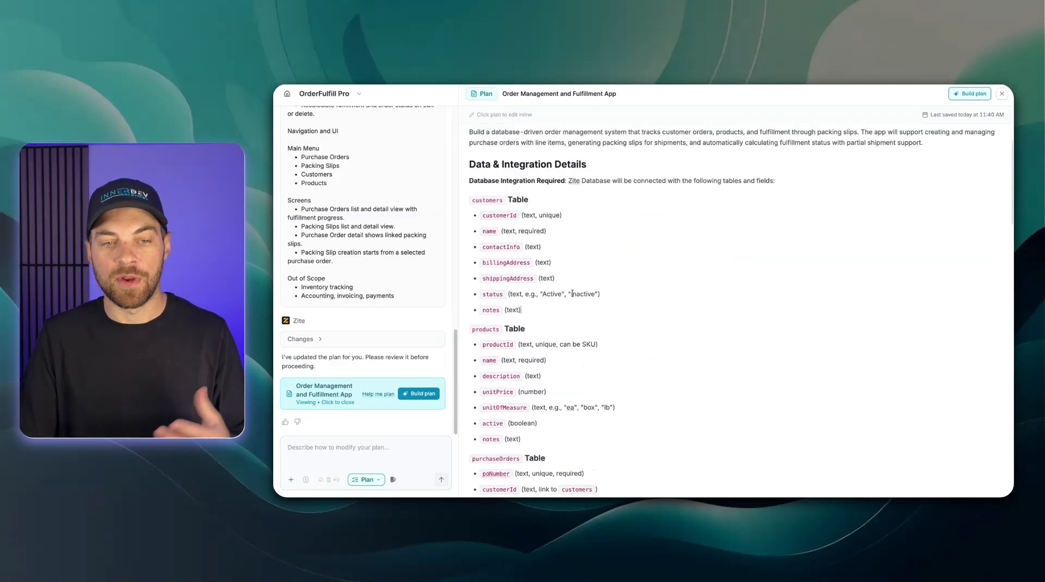
scroll(572, 293, down, 18)
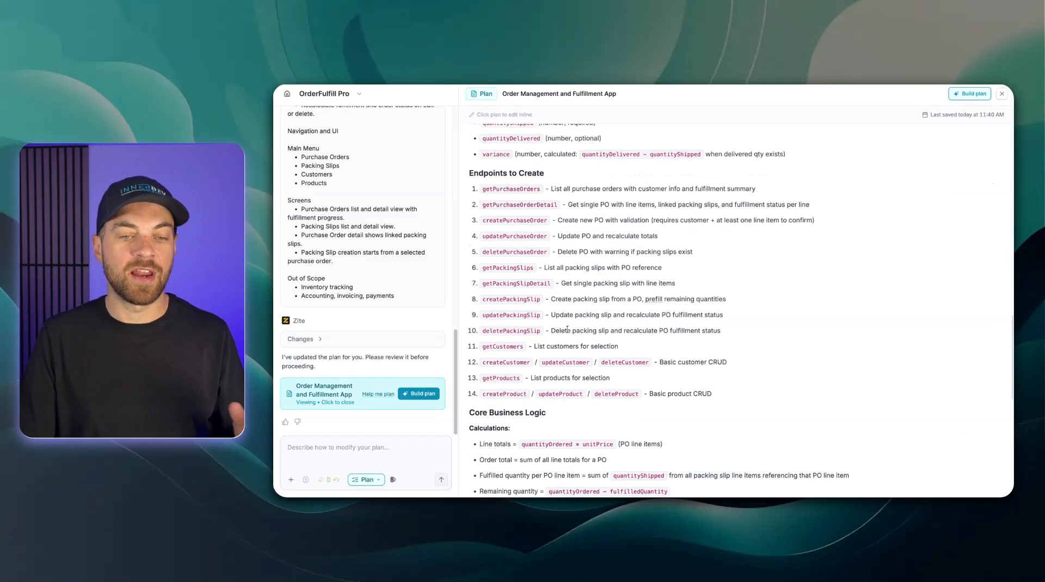
- Build the Order Management and Fulfillment App plan and connect it to a new Zite database
click(420, 394)
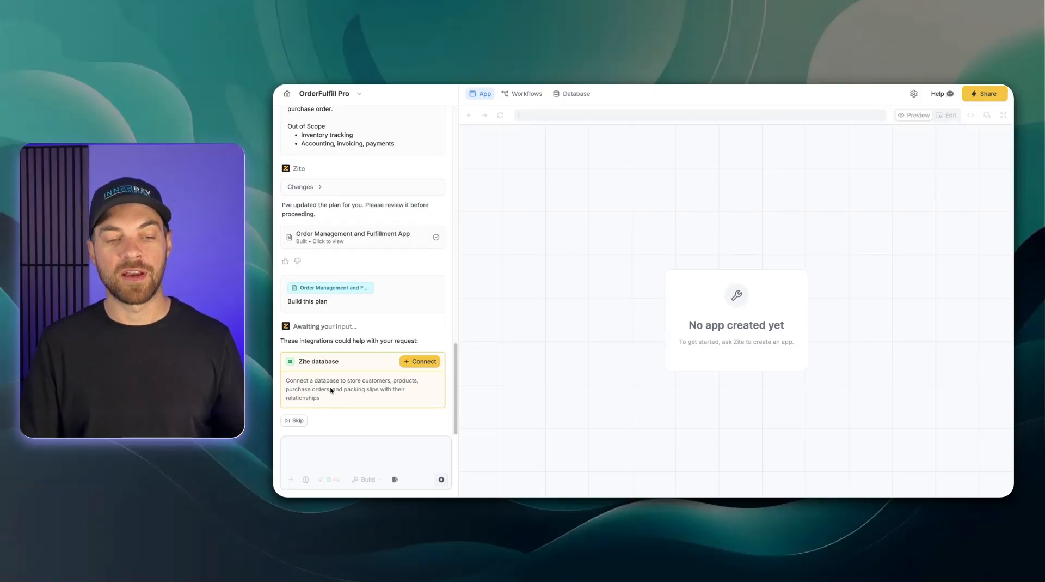
click(415, 362)
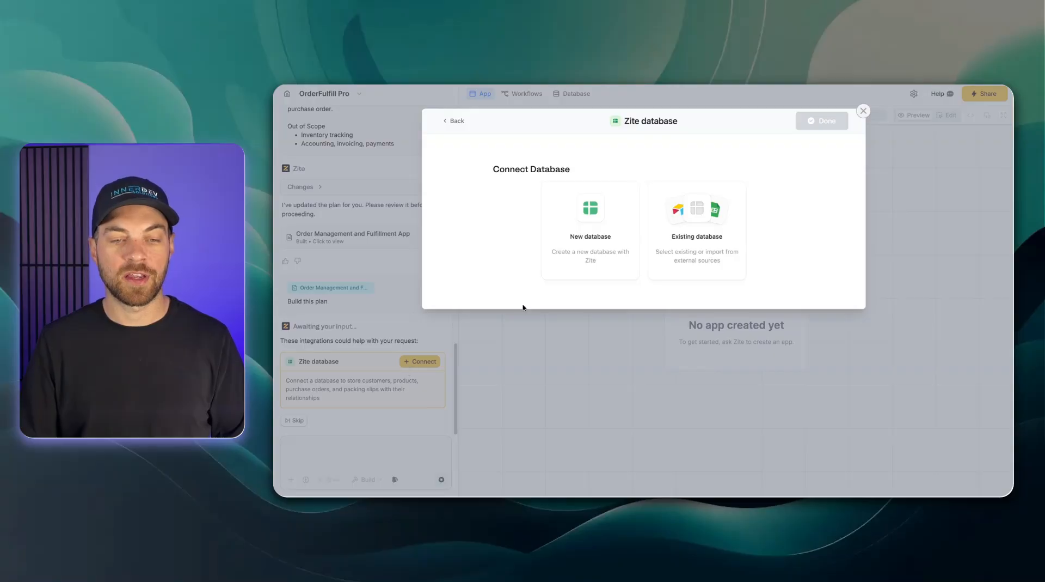
click(590, 234)
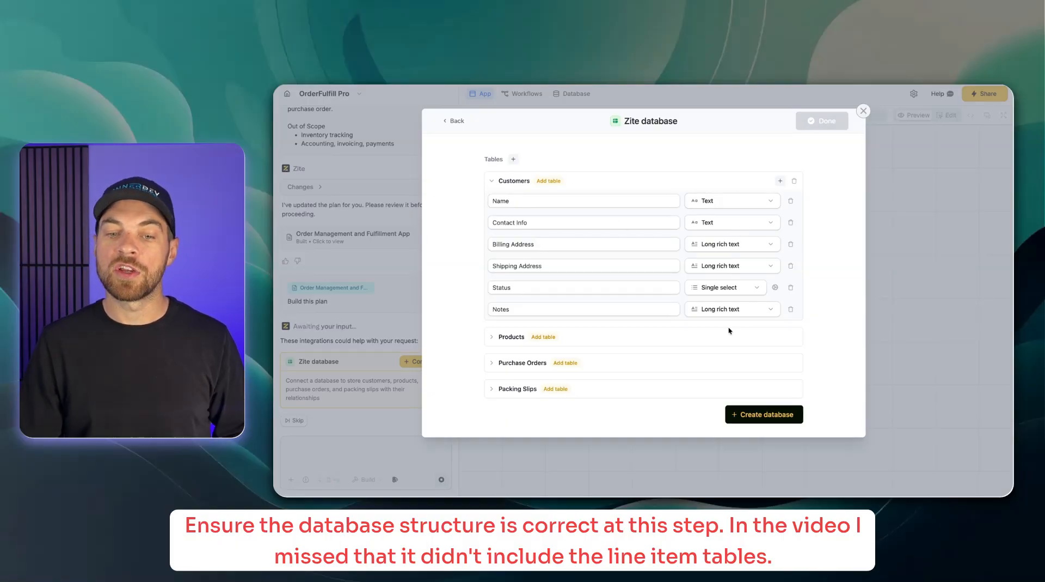
- Check the proposed Products fields, create the database, and accept adding the PO Line Items table
click(512, 337)
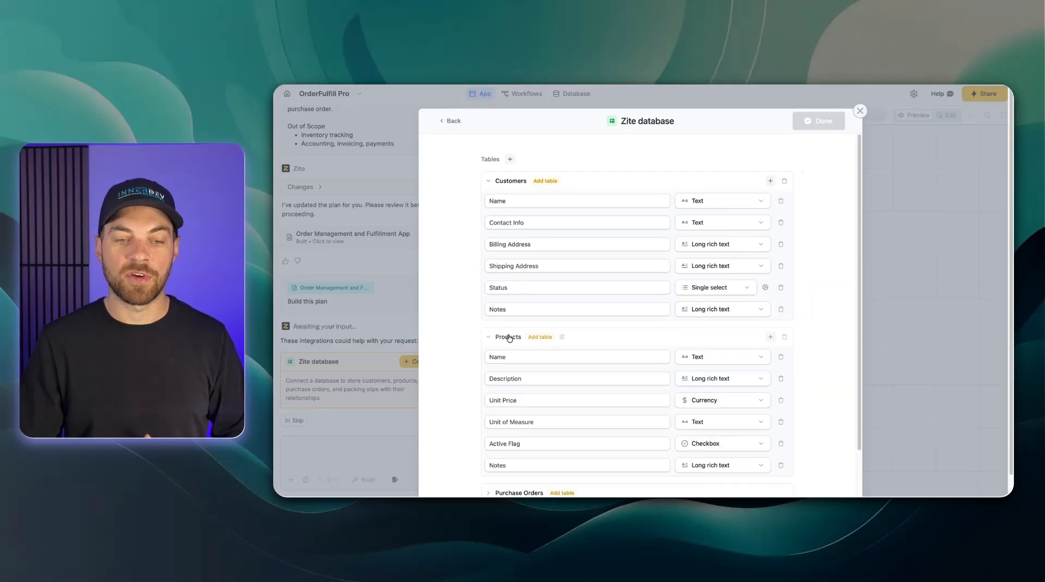
scroll(646, 310, down, 3)
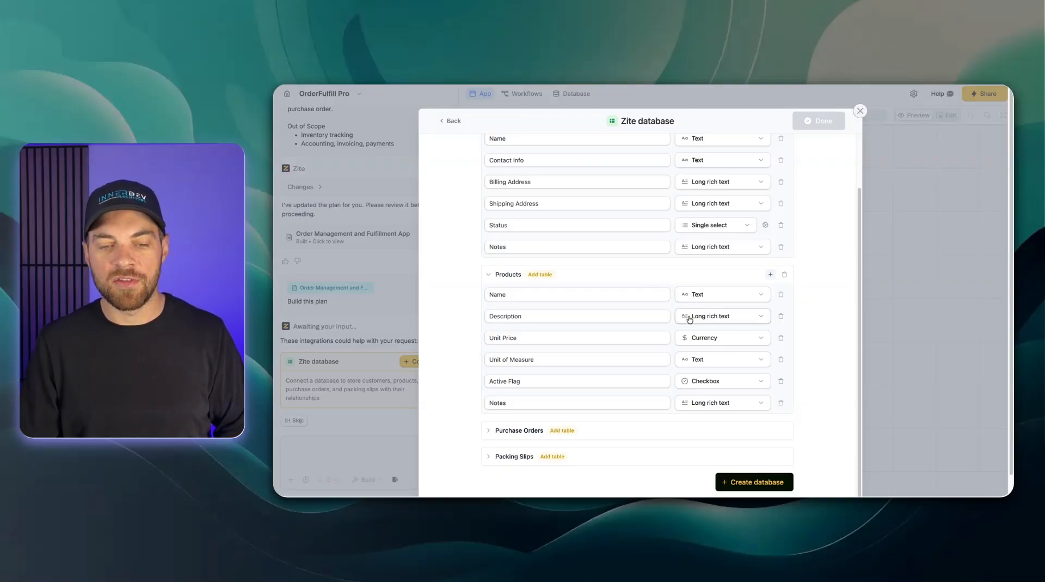
scroll(722, 400, down, 1)
click(762, 460)
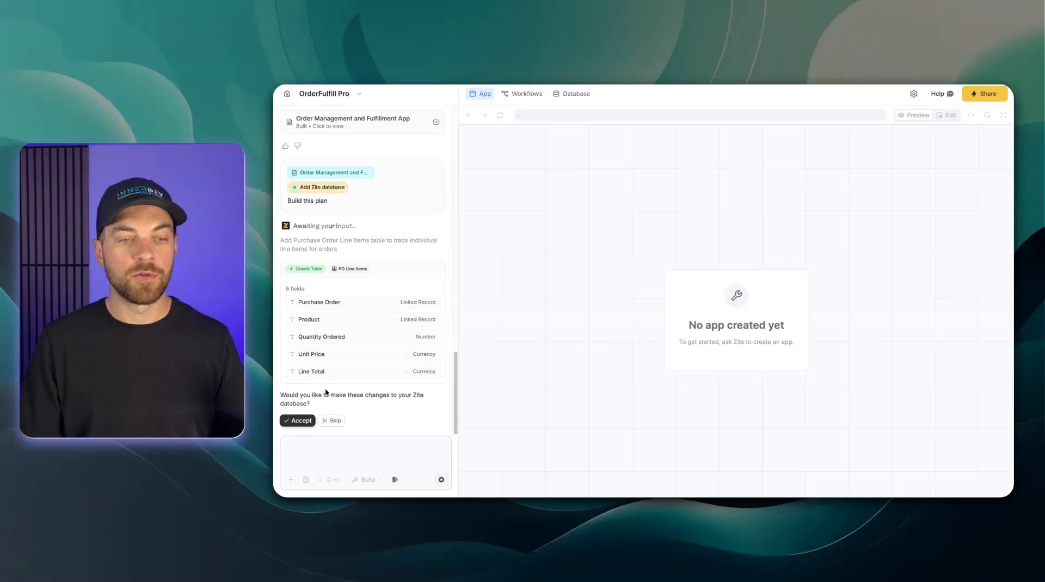
click(308, 421)
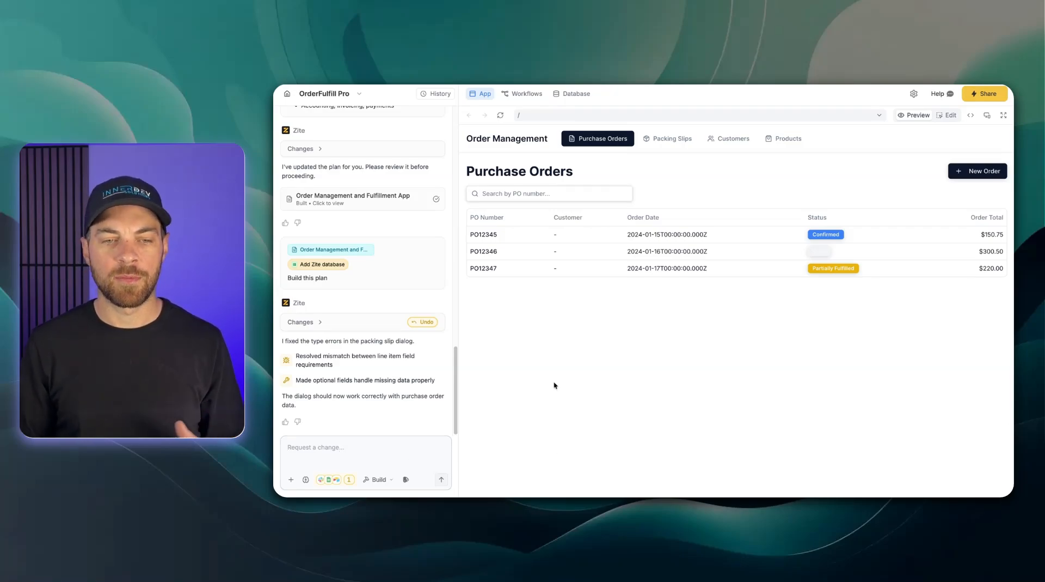
- Test the Purchase Orders search with the first listed order's PO number and clear the search
click(518, 195)
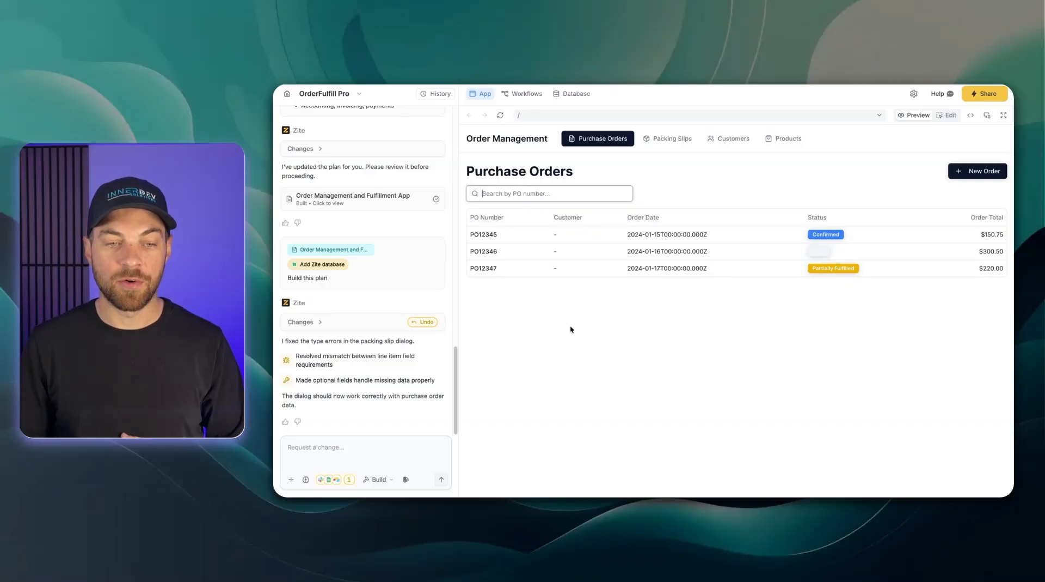
text(124)
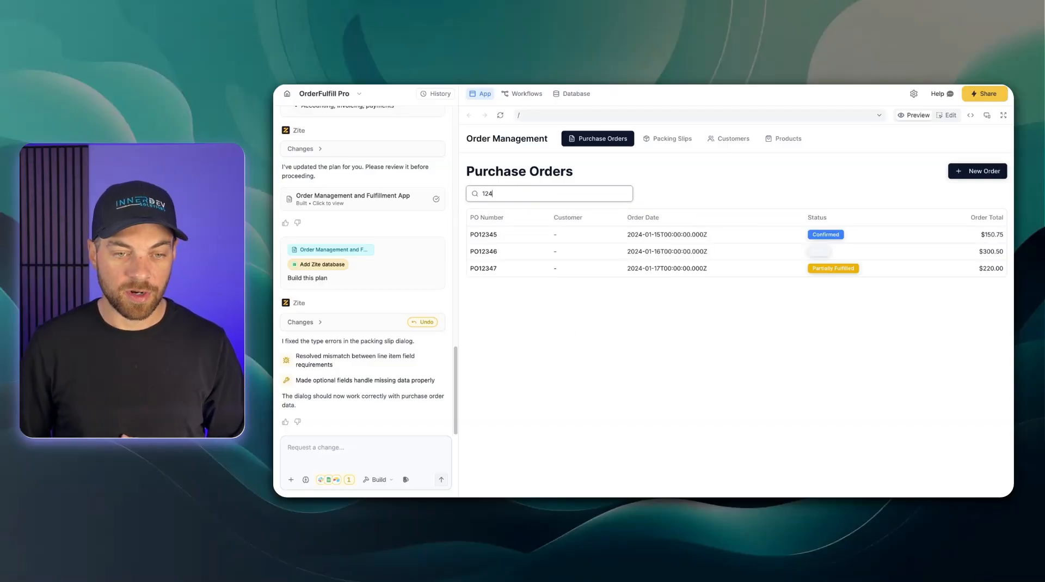
key(BackSpace)
text(345)
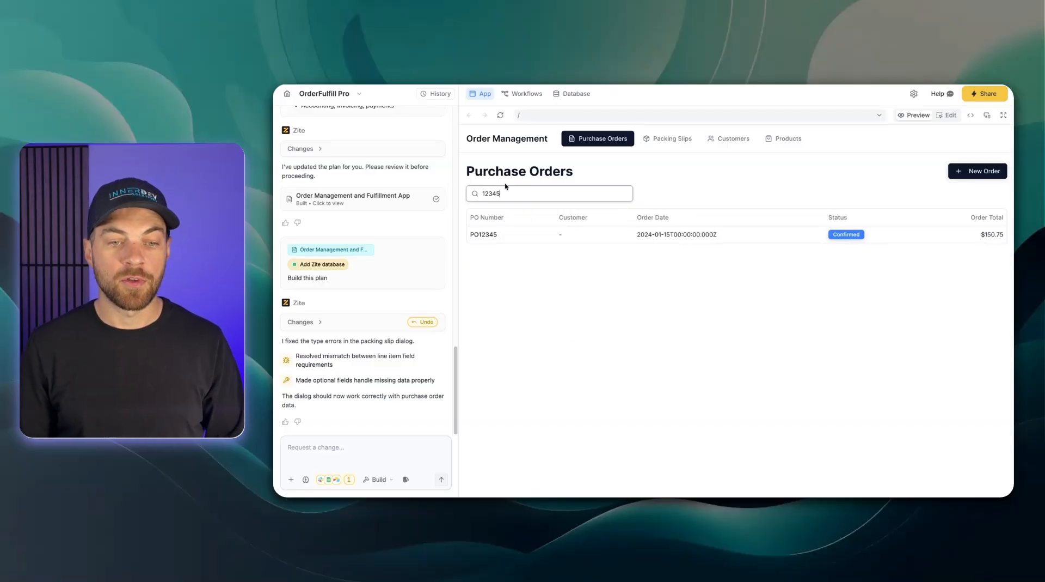
drag(502, 193, 466, 192)
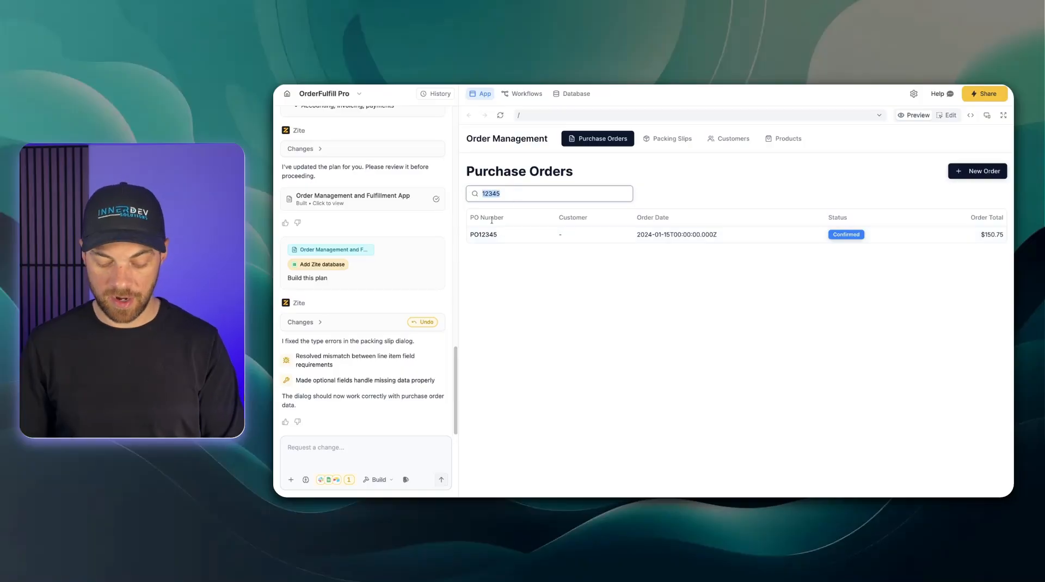
key(BackSpace)
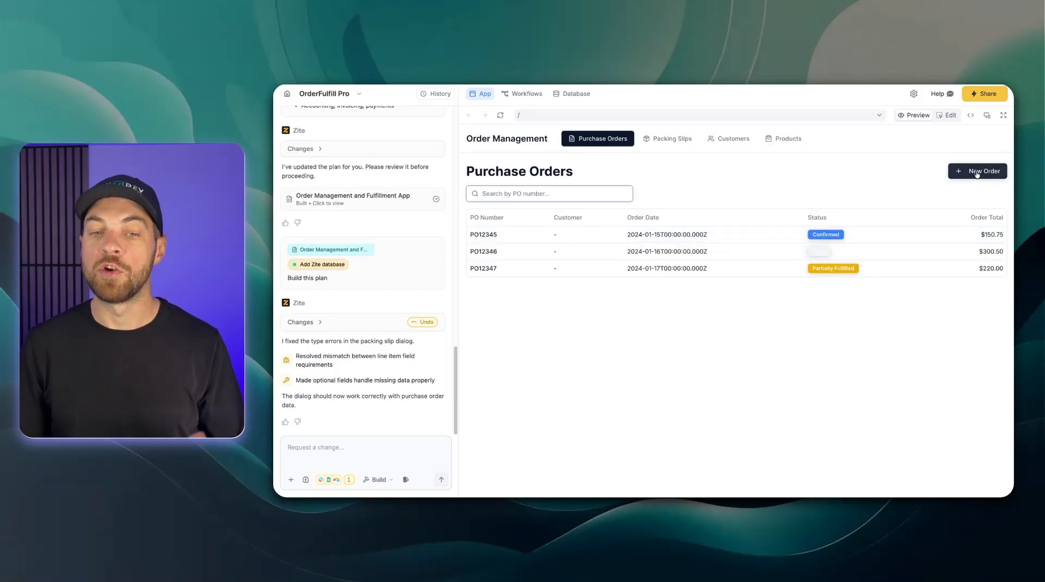
- Look through the Packing Slips, Customers and Products pages, and view the details of the first purchase order
click(671, 143)
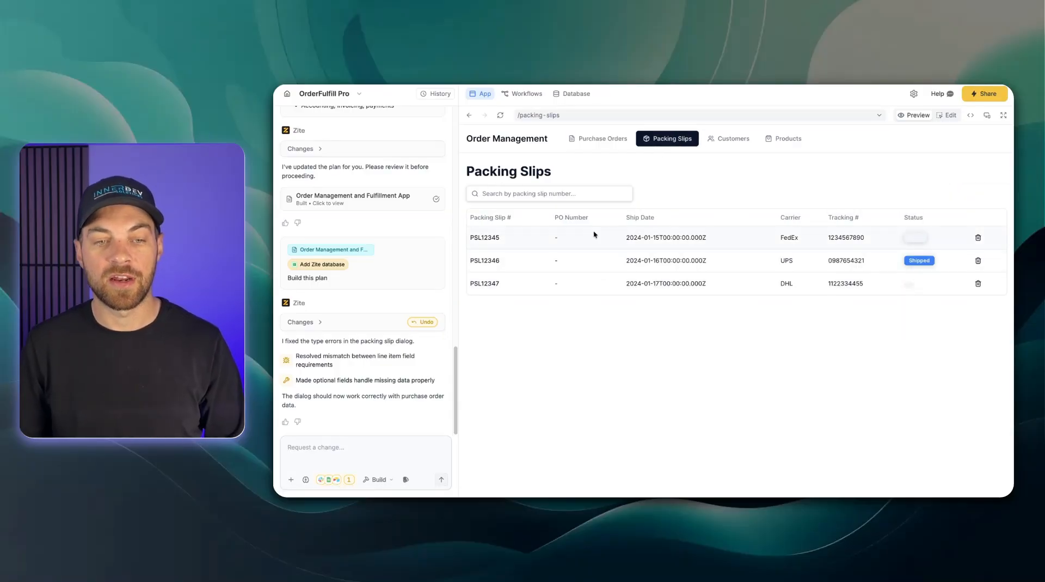
click(732, 138)
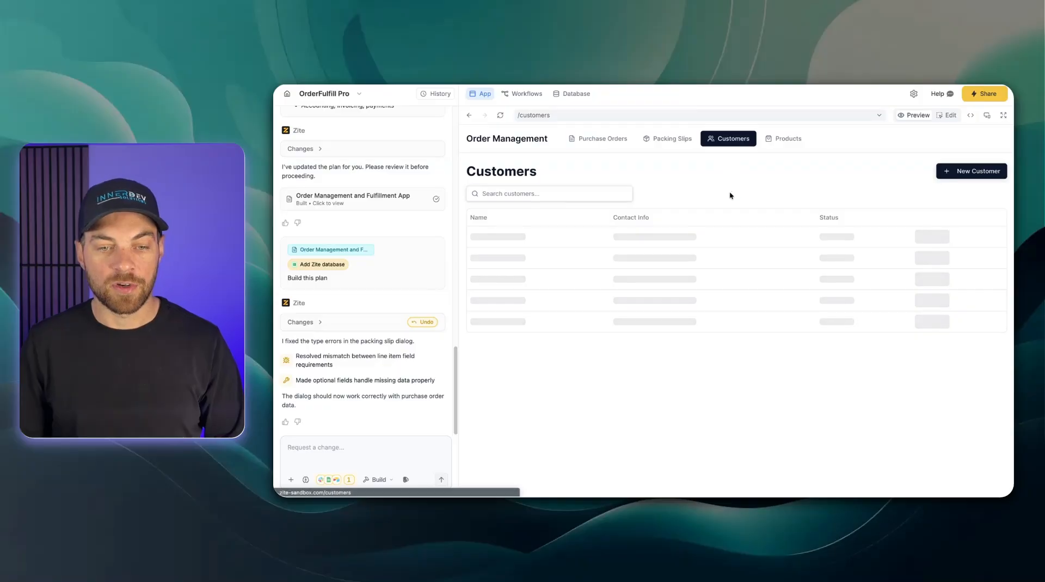
click(781, 140)
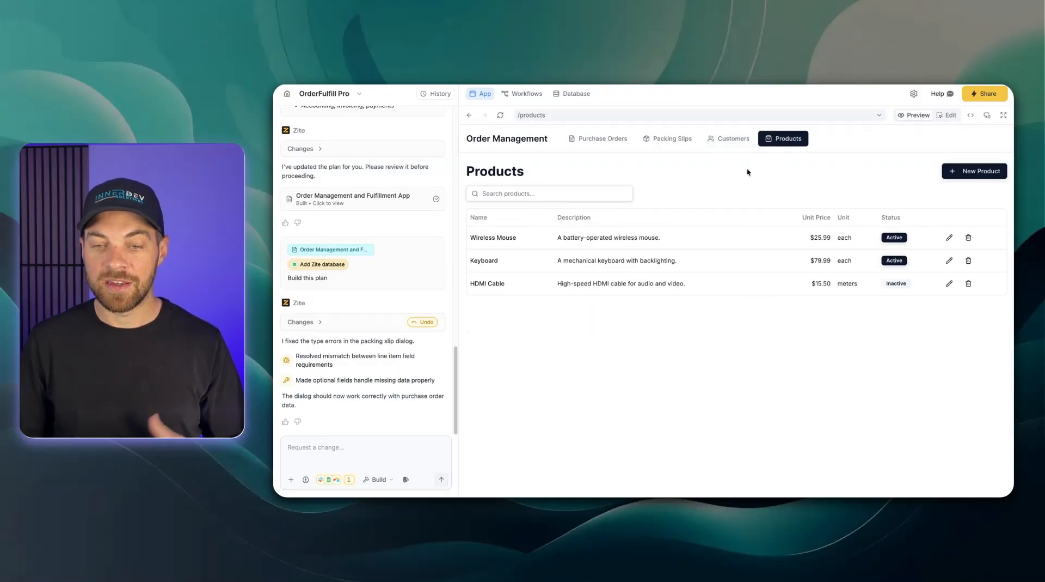
click(578, 139)
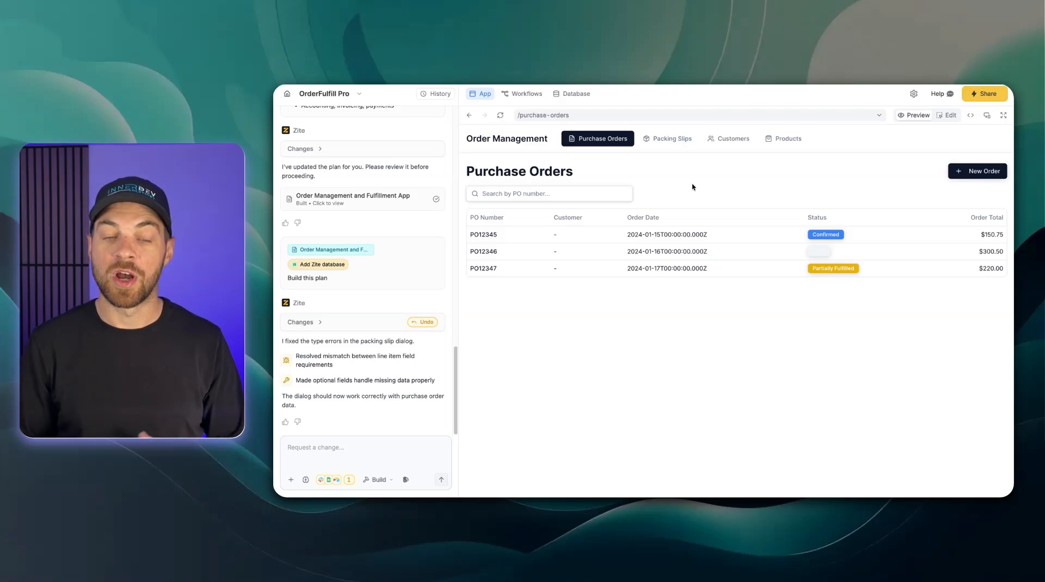
click(522, 236)
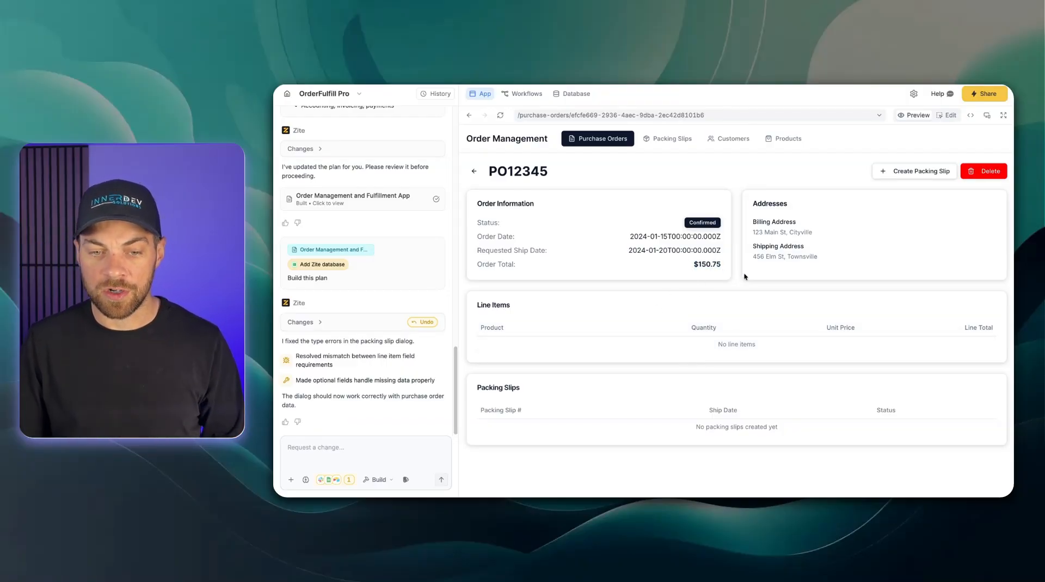
- Examine the app database's Customers, Purchase Orders and Packing Slips tables, returning to the Purchase Orders table
click(572, 94)
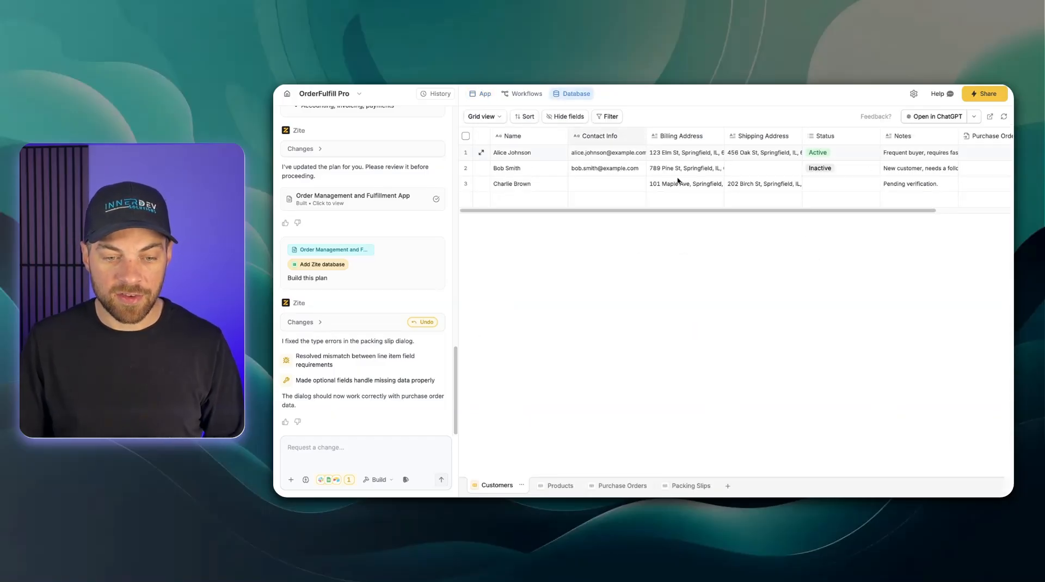
click(626, 485)
click(675, 486)
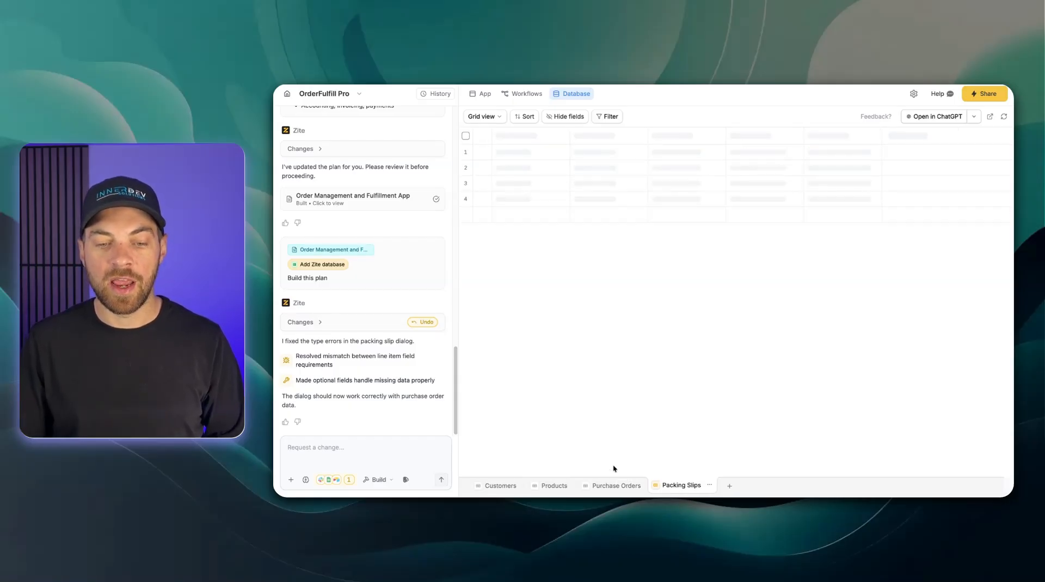
click(608, 485)
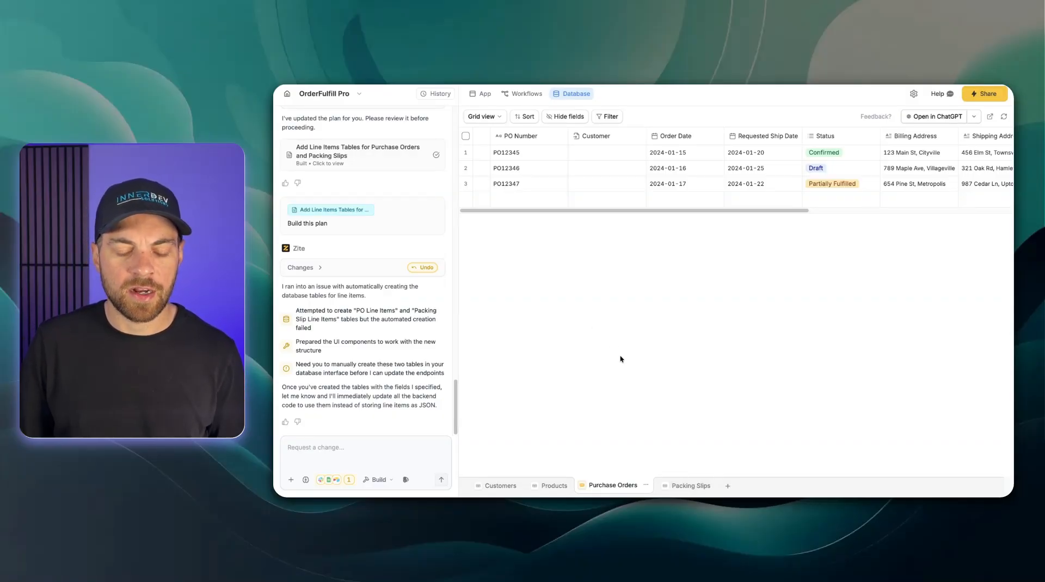
- Inspect all columns of the Purchase Orders database table and compare it with the Purchase Orders list in the app preview
scroll(648, 191, right, 5)
scroll(625, 170, right, 5)
scroll(619, 169, left, 10)
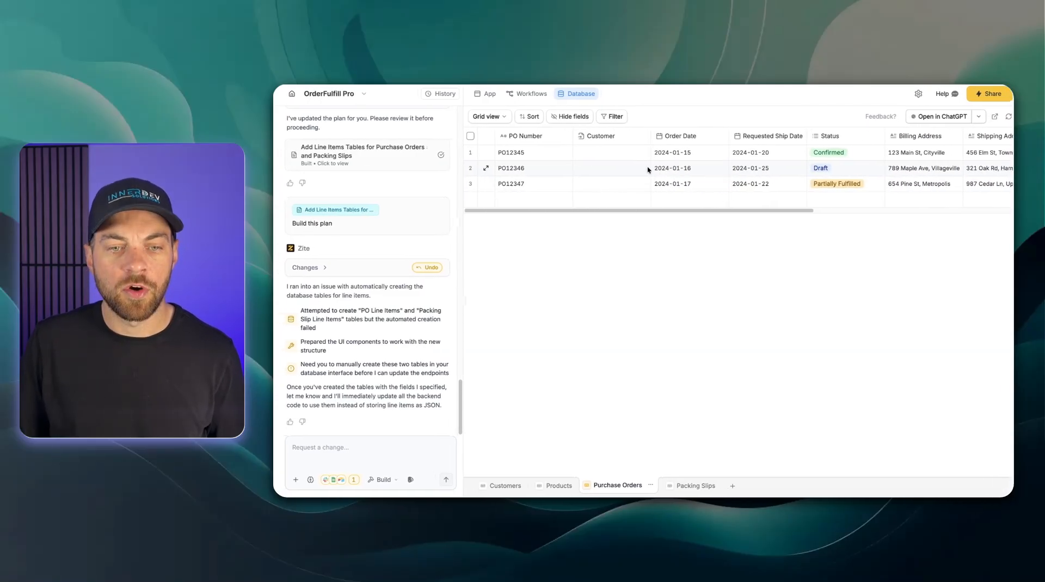
click(492, 95)
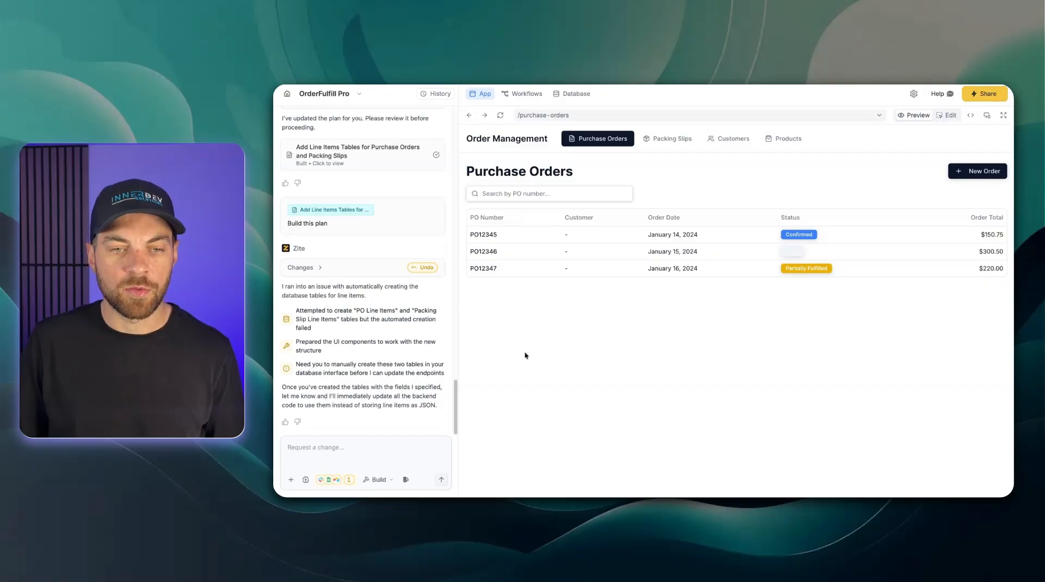
click(573, 98)
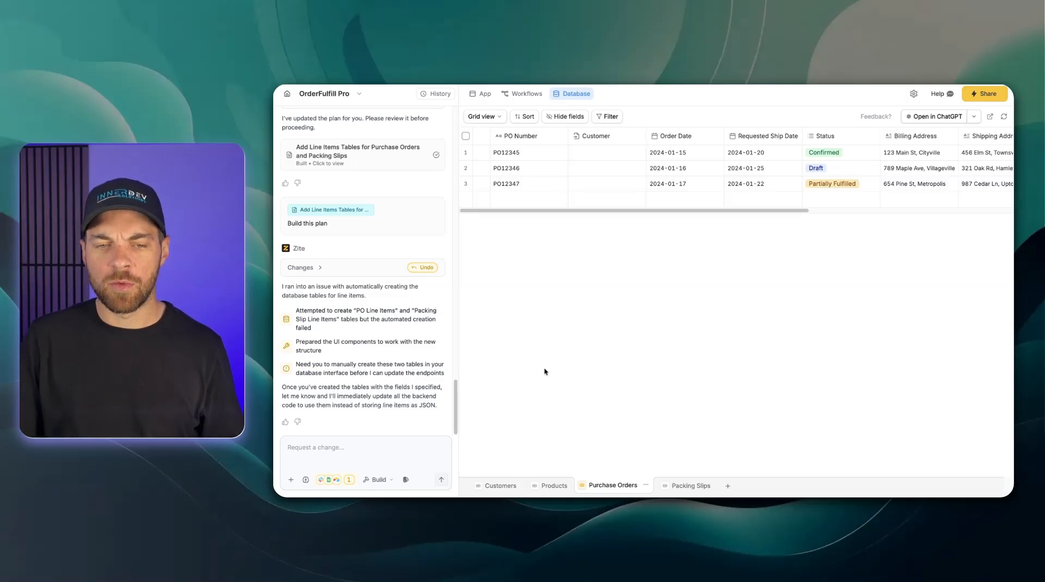
- Start a new purchase order in the app preview, entering a test PO number and choosing an existing customer
click(481, 93)
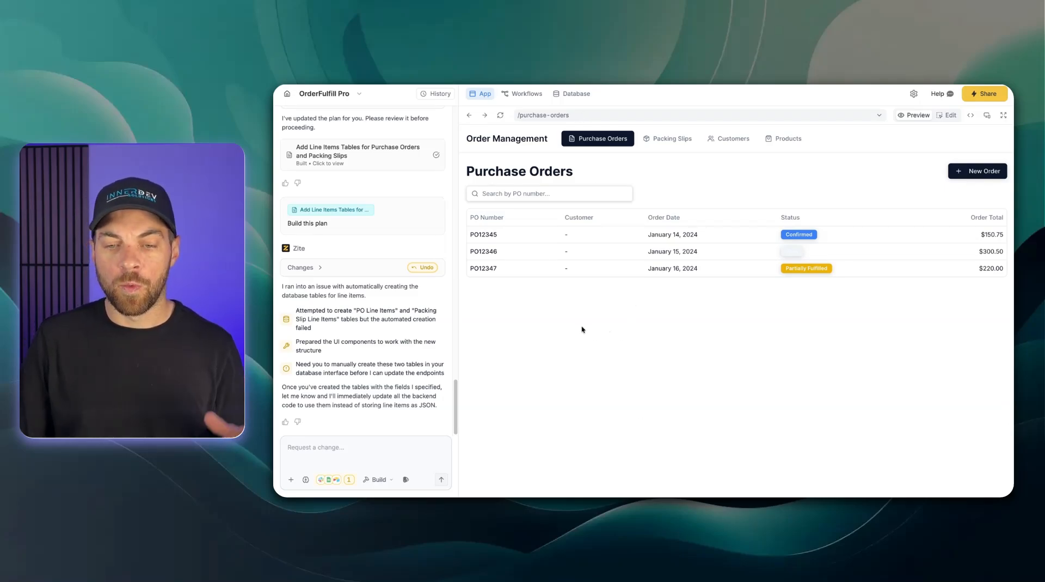
click(966, 173)
click(706, 238)
text(23)
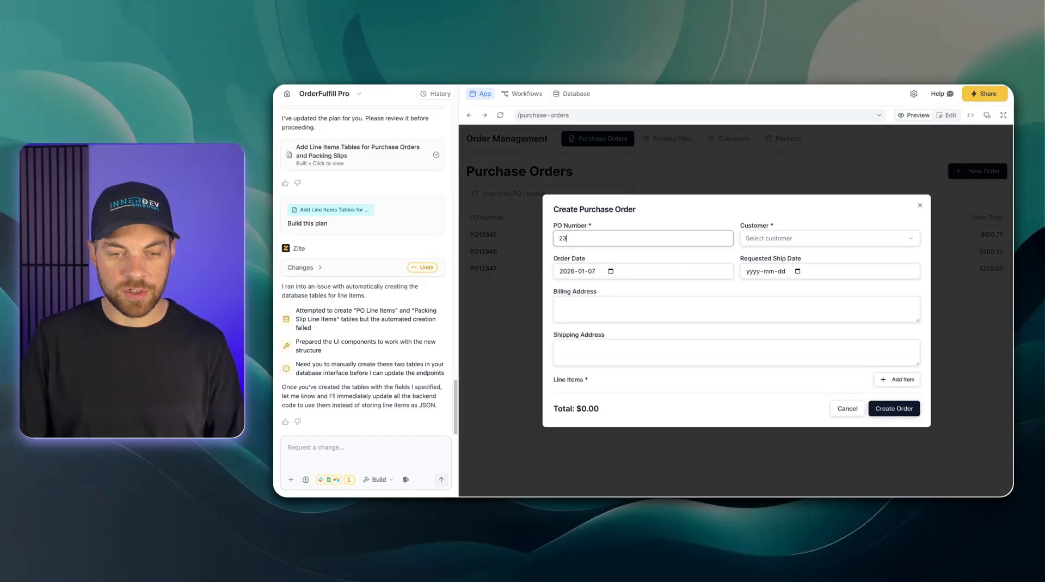
text(42332421)
click(768, 238)
click(773, 283)
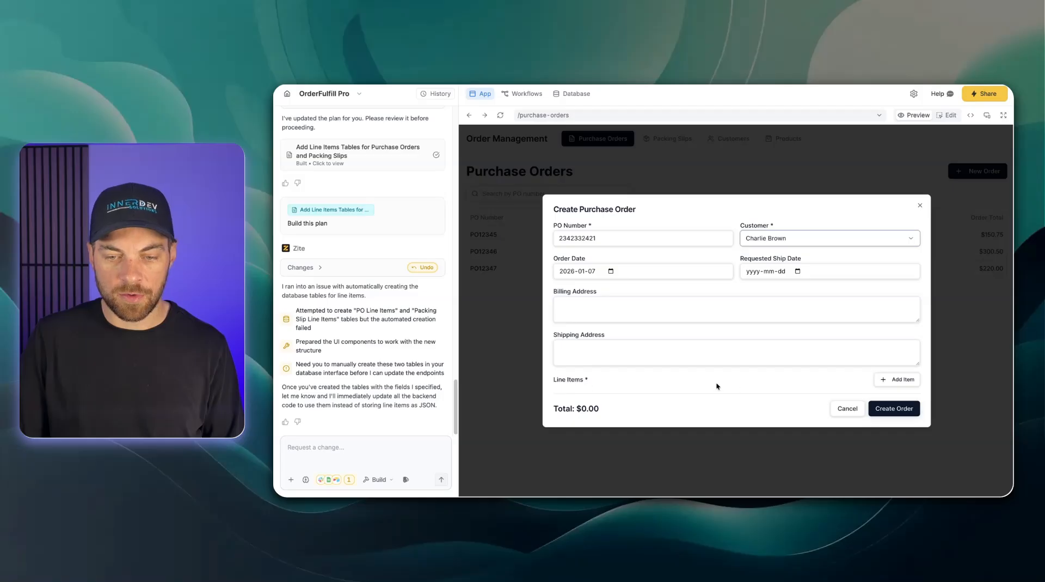
- Add a Keyboard line item with quantity 5 and unit price 80, and create the purchase order
click(888, 383)
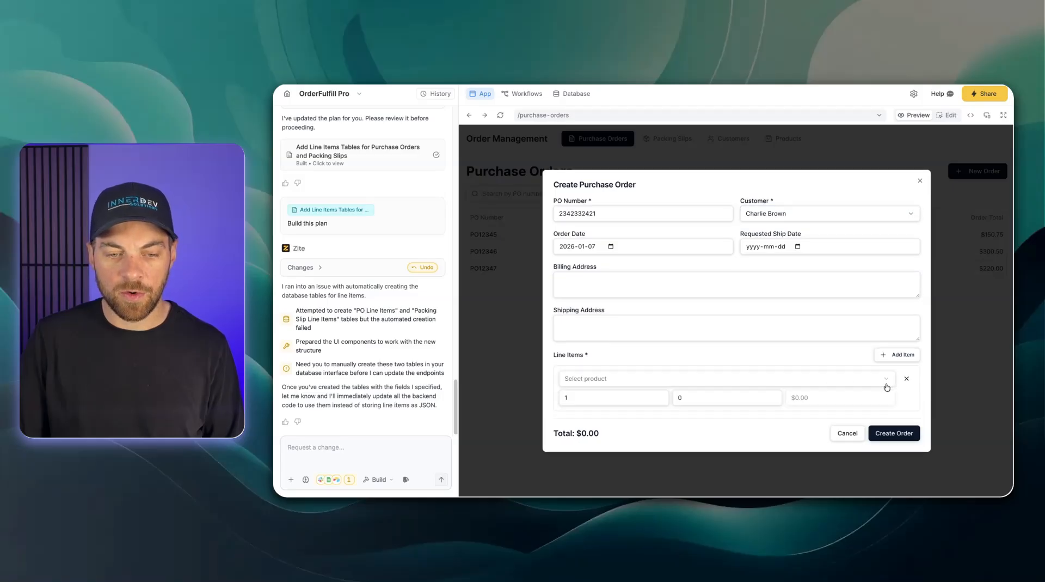
click(616, 383)
click(601, 413)
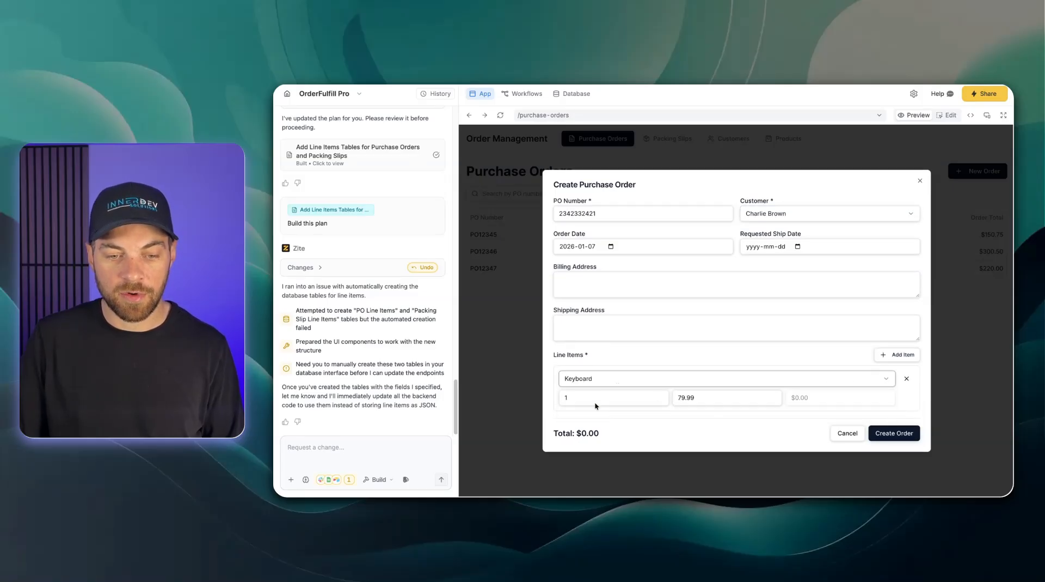
double_click(587, 398)
text(5)
click(702, 399)
double_click(701, 397)
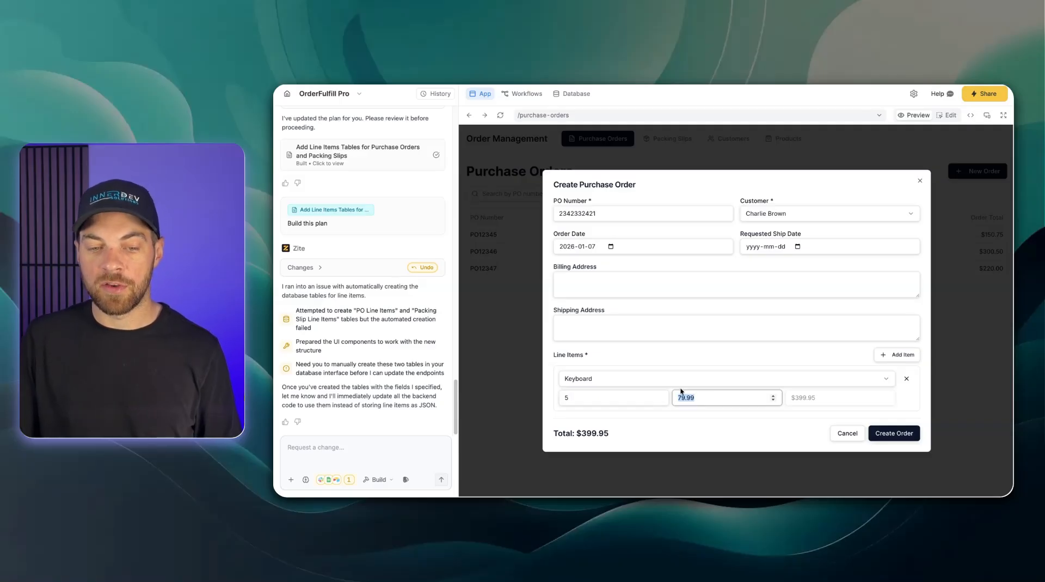
text(80)
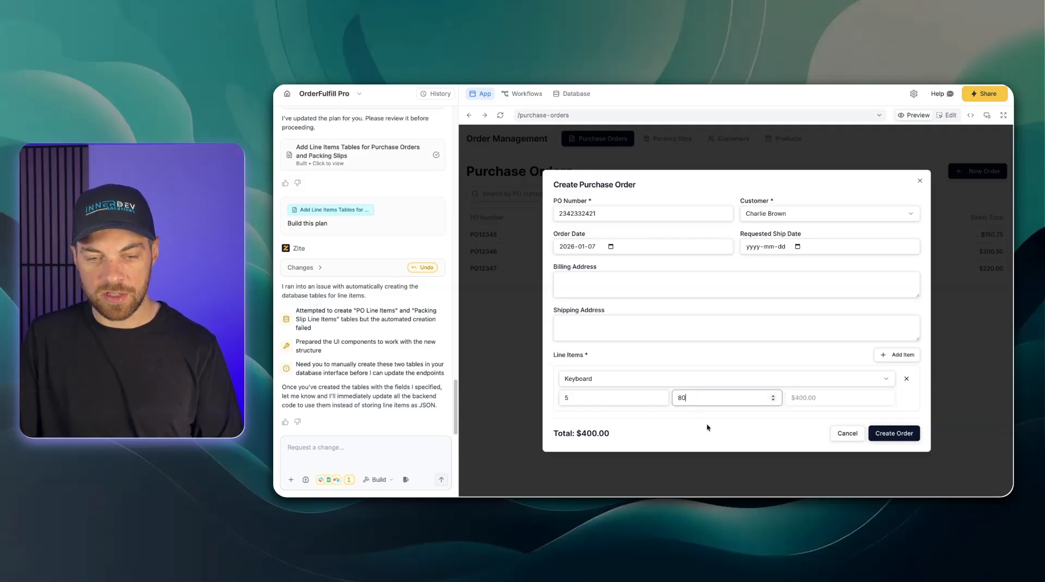
click(812, 402)
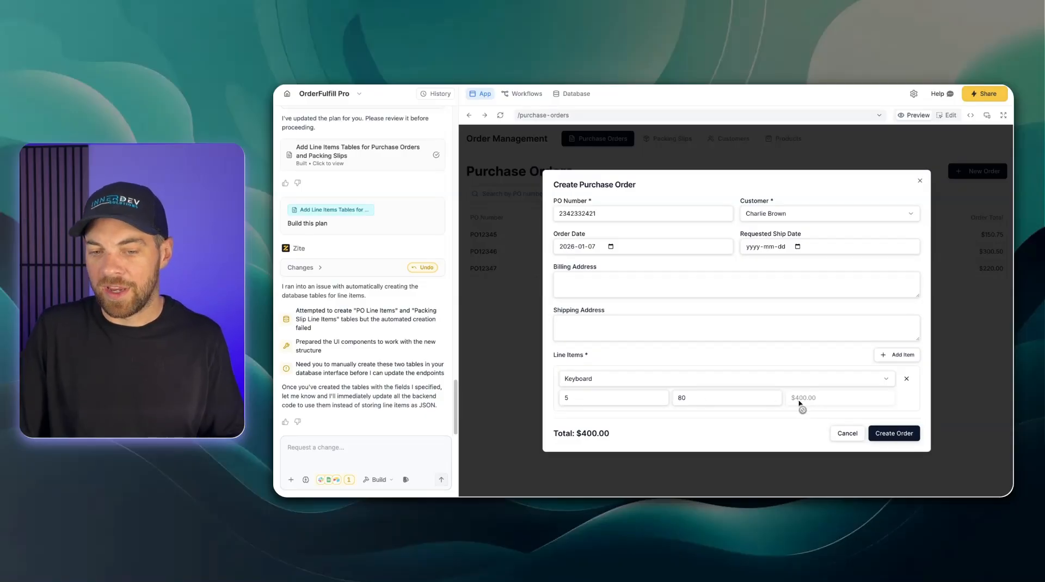
click(889, 434)
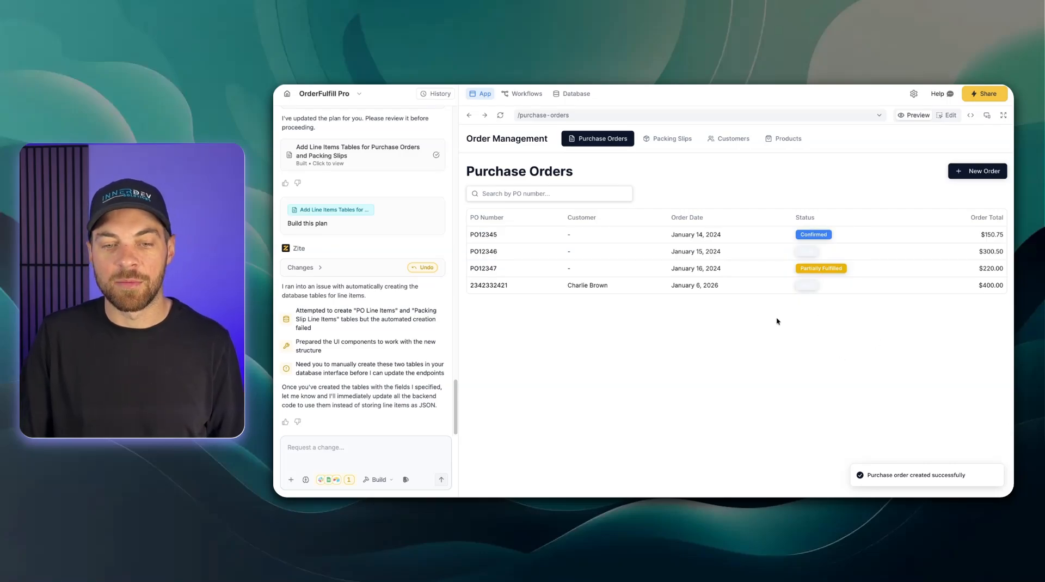
- Review the newly created purchase order's details and the app's list of workflows, returning to the Purchase Orders preview
click(631, 287)
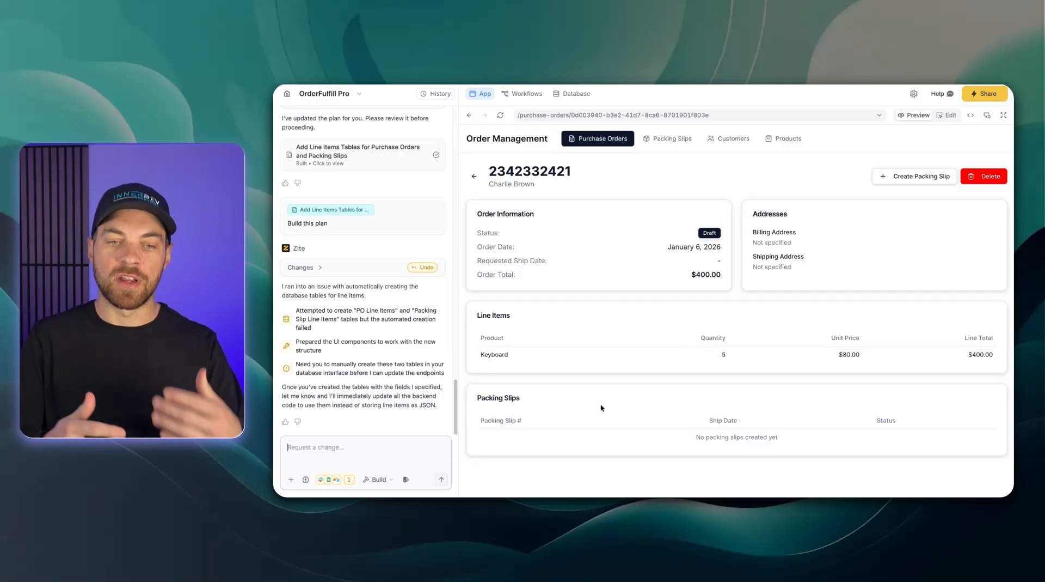
click(475, 176)
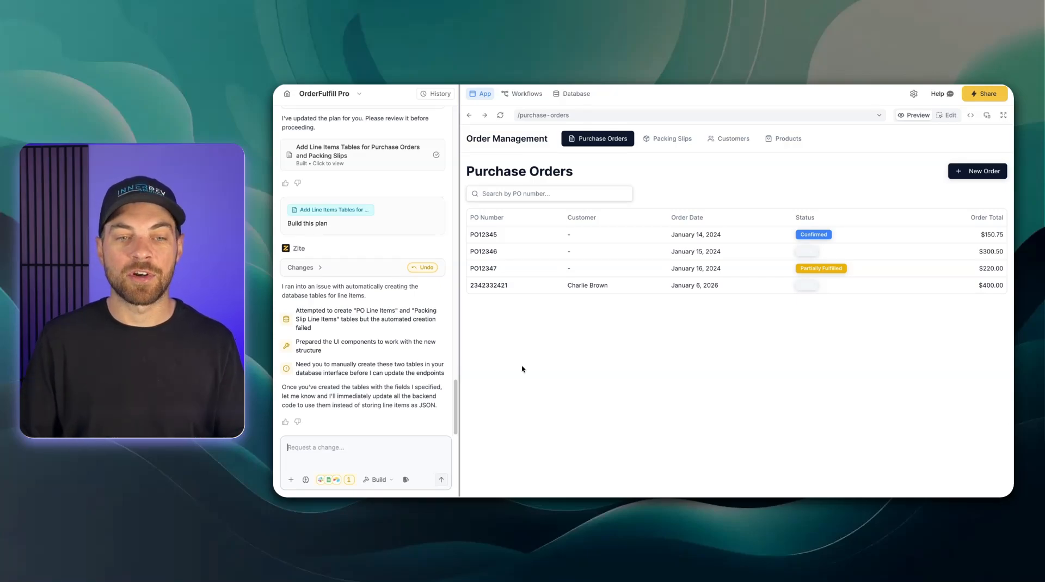
click(526, 93)
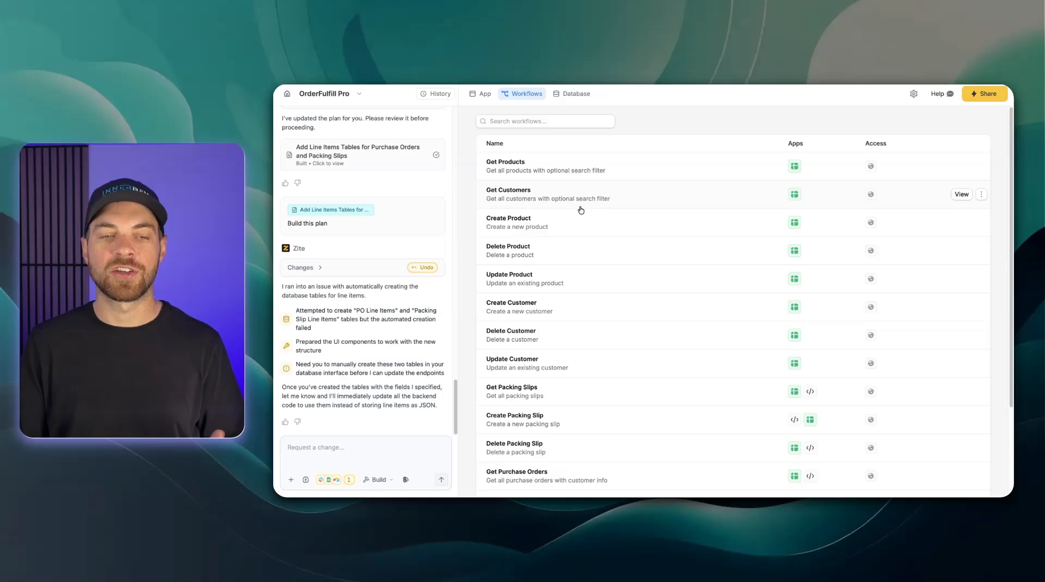
click(482, 94)
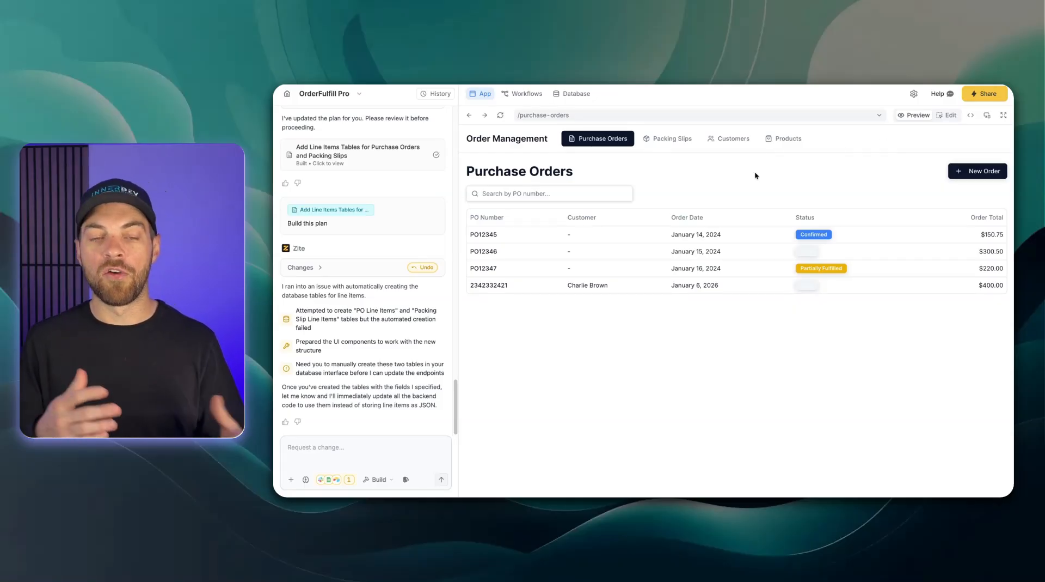
- Begin a new change request to the app-building assistant
click(321, 444)
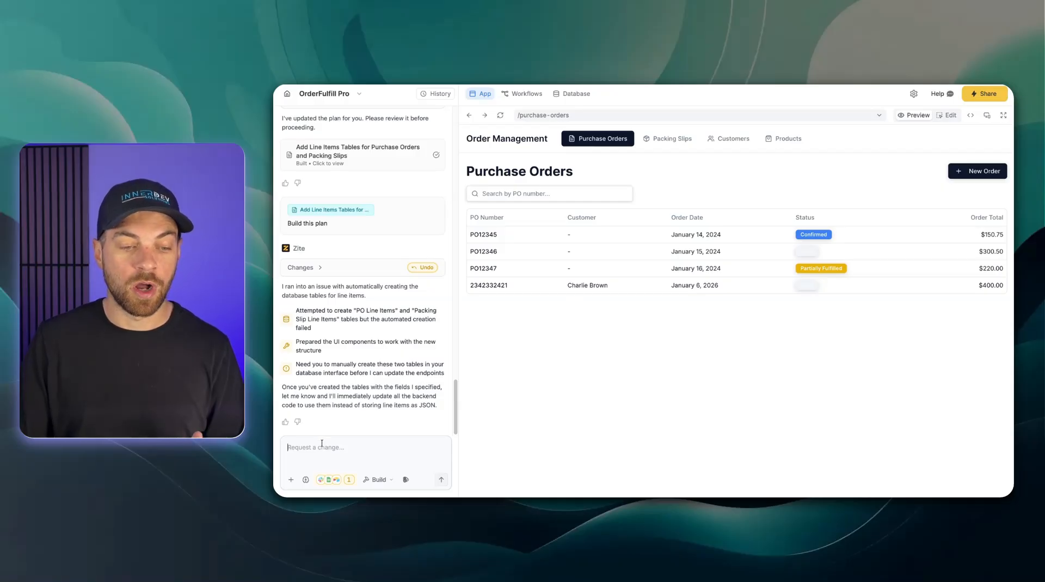